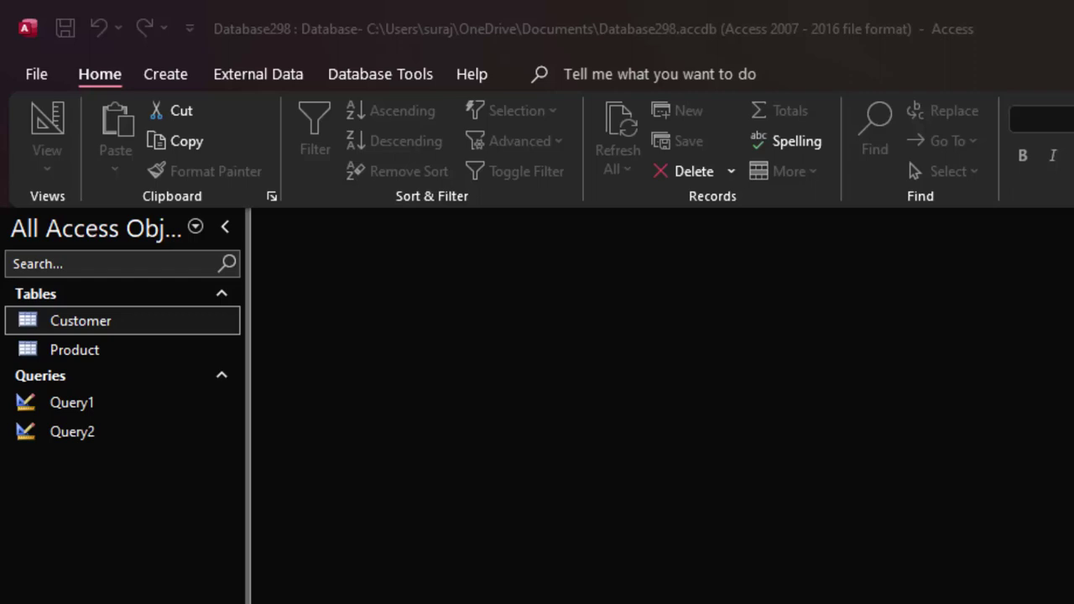
- Open the Product table and widen its id column
{"action": "left_click", "coordinate": [579, 413]}
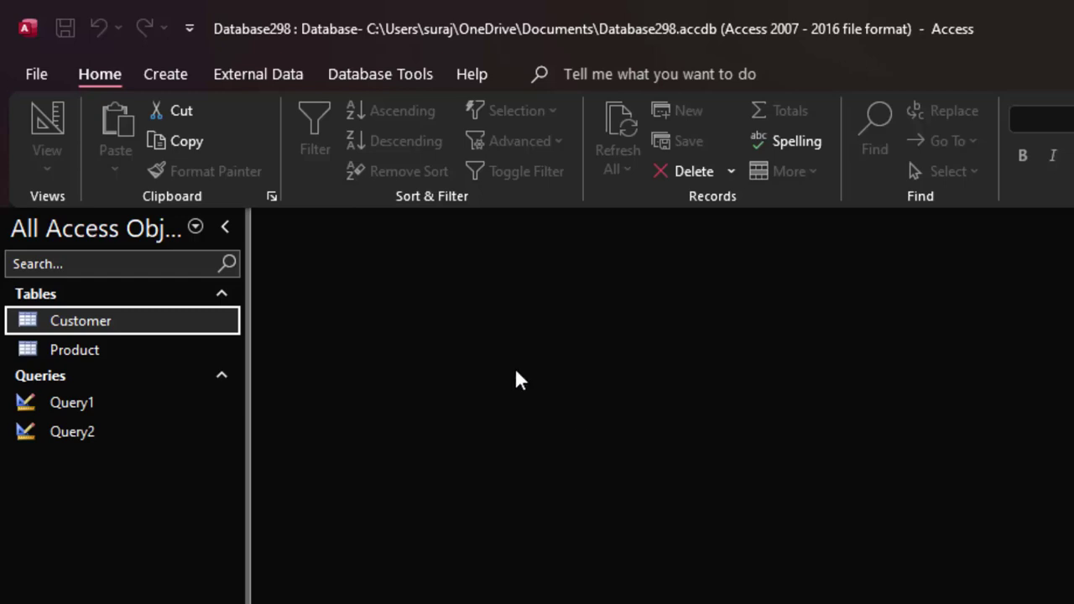
{"action": "double_click", "coordinate": [140, 344]}
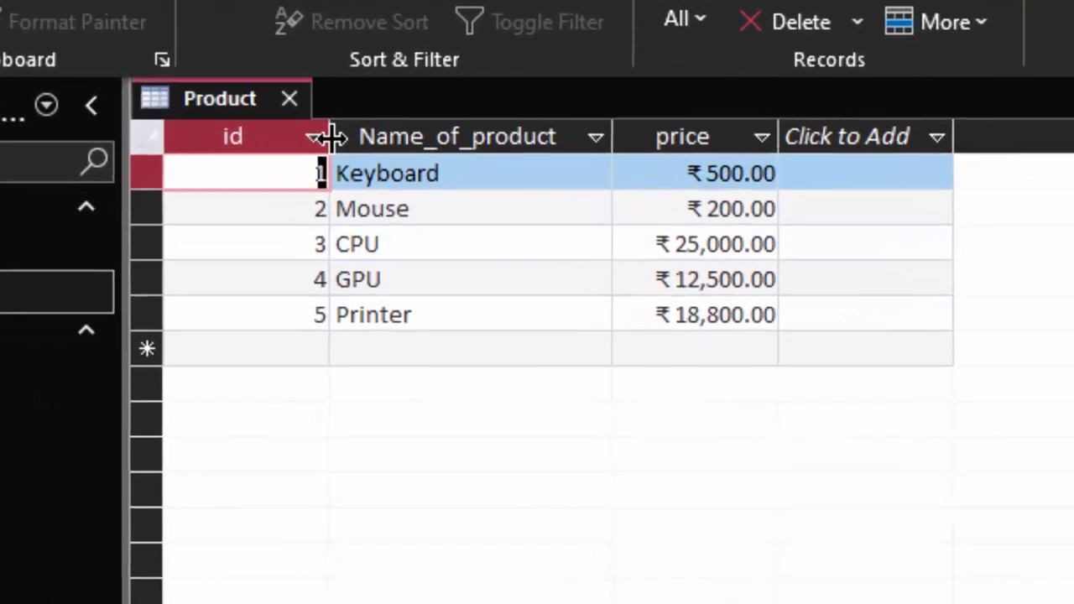
{"action": "left_click_drag", "start_coordinate": [333, 137], "coordinate": [353, 168]}
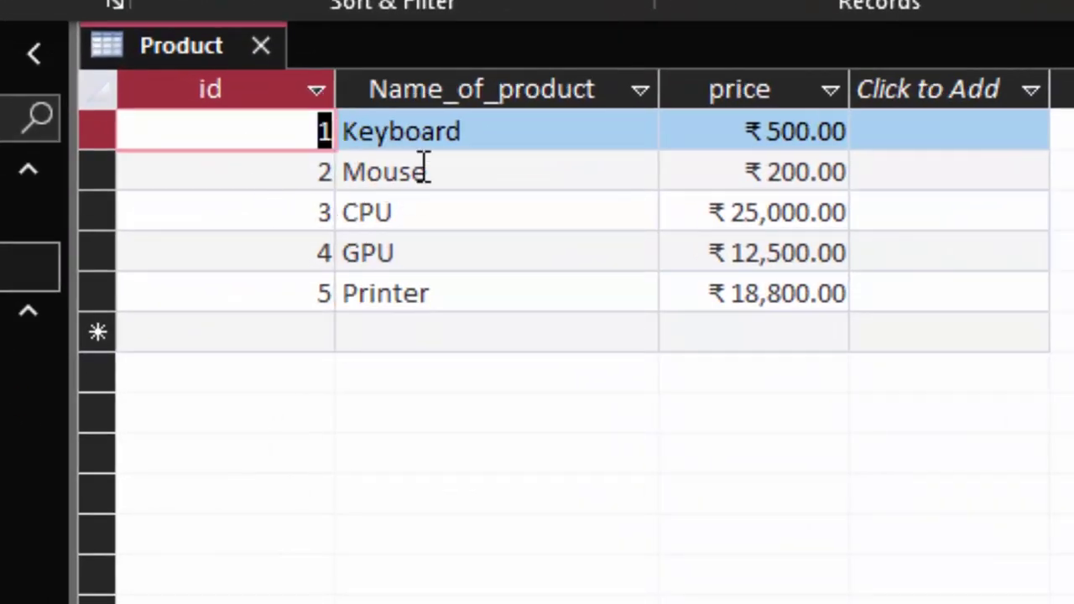
- Inspect the Keyboard name and ₹500.00 price cells, then close the Product table
{"action": "left_click", "coordinate": [489, 130]}
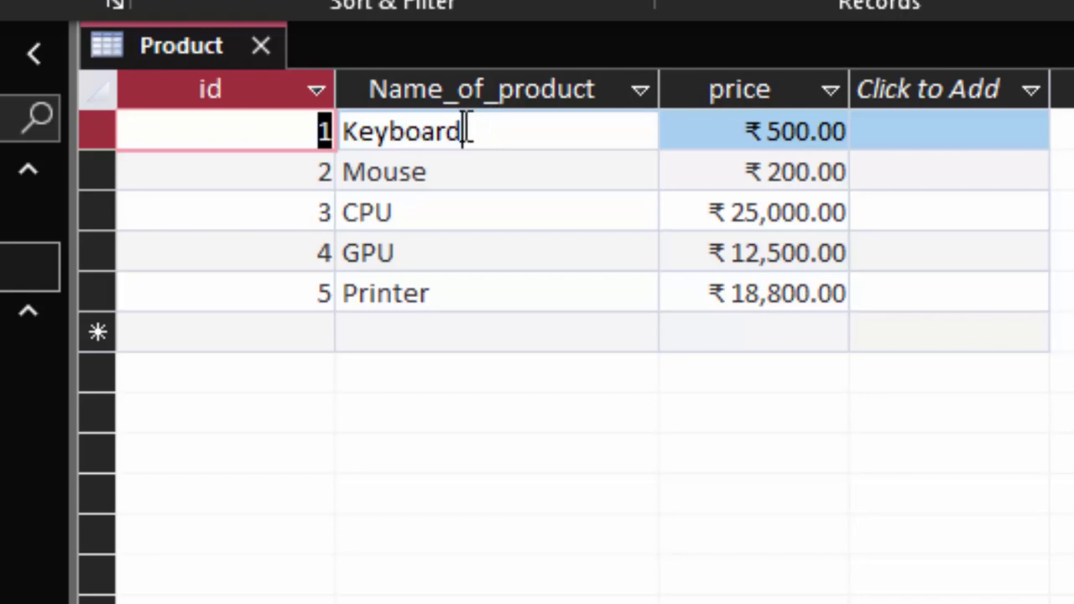
{"action": "left_click_drag", "start_coordinate": [463, 130], "coordinate": [351, 142]}
{"action": "left_click", "coordinate": [344, 147]}
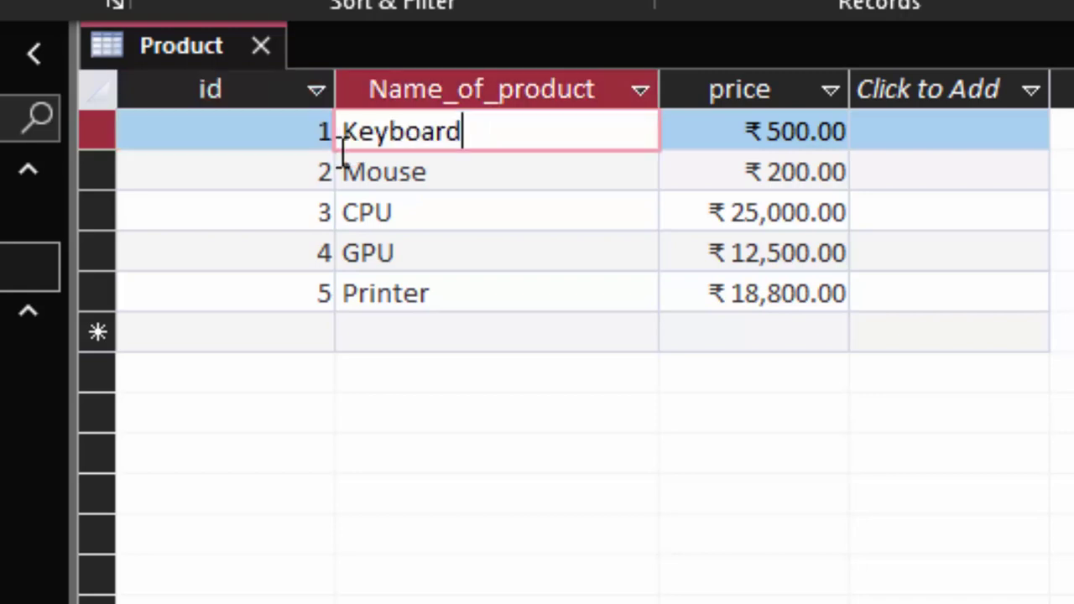
{"action": "left_click", "coordinate": [727, 134]}
{"action": "left_click_drag", "start_coordinate": [727, 139], "coordinate": [851, 137]}
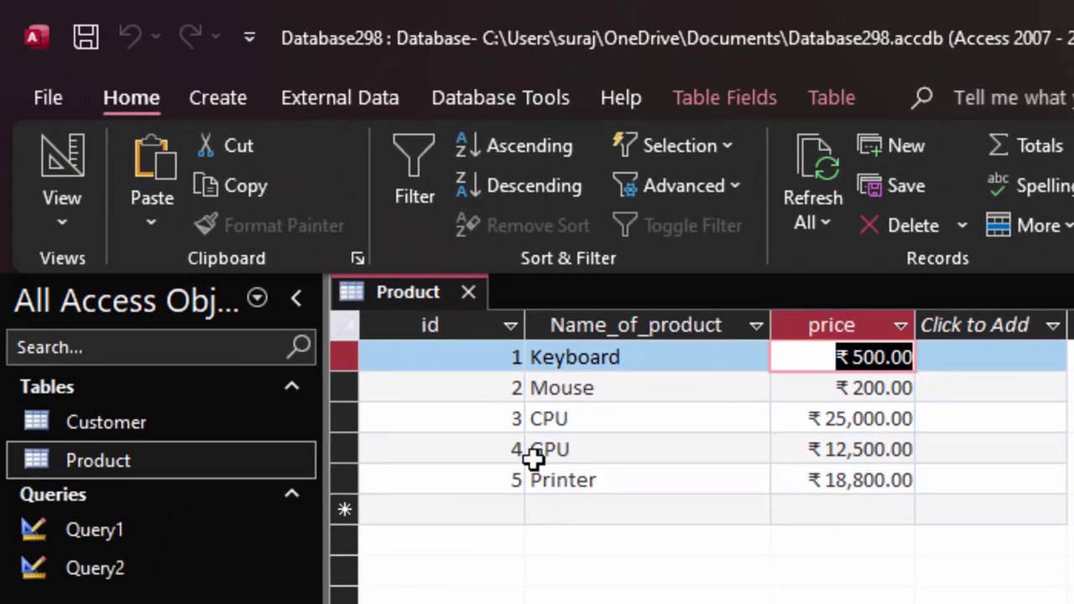
{"action": "left_click", "coordinate": [467, 293]}
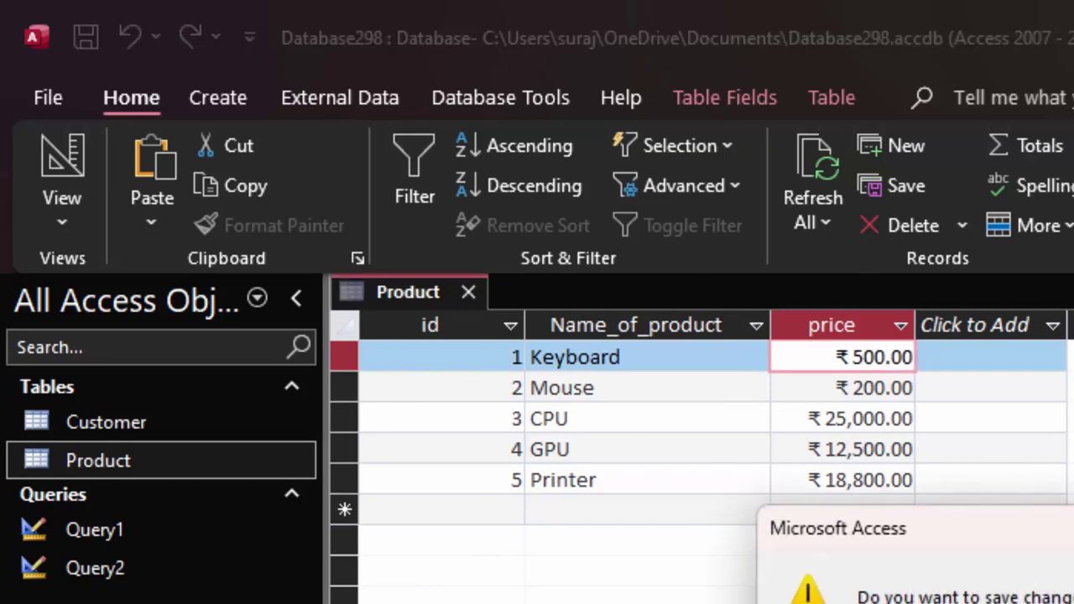
- Save the Product layout, then open Customer and widen its Customer_id column
{"action": "key", "text": "Return"}
{"action": "double_click", "coordinate": [88, 433]}
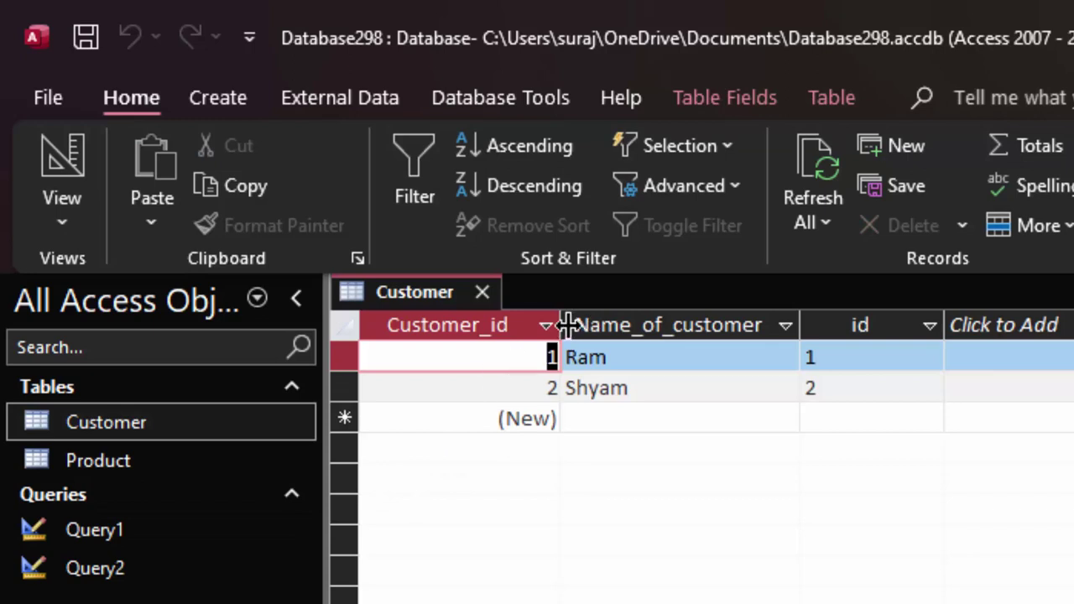
{"action": "left_click_drag", "start_coordinate": [561, 325], "coordinate": [580, 352]}
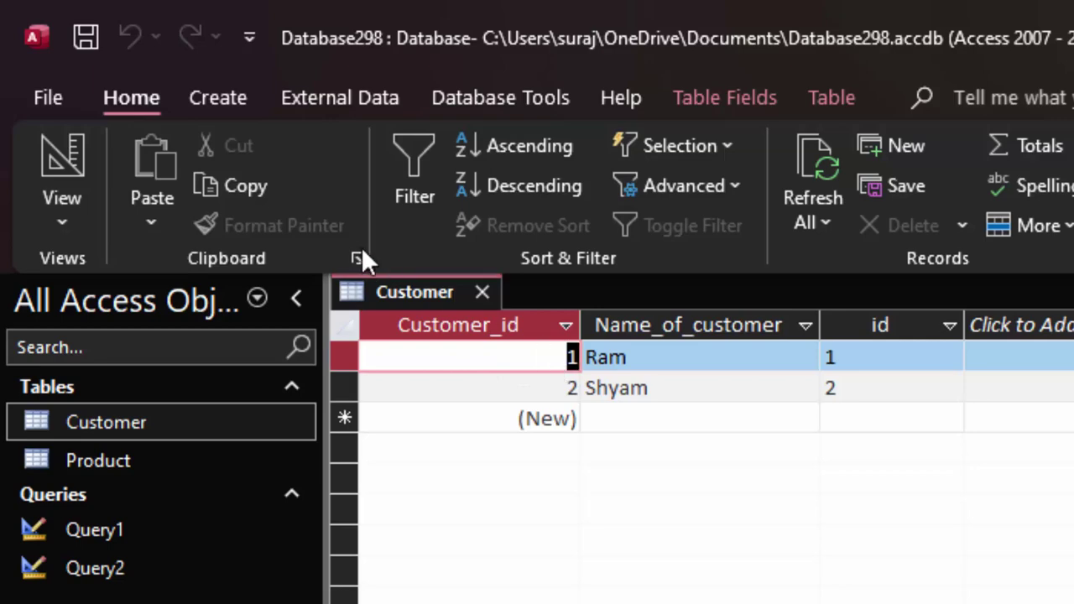
{"action": "left_click", "coordinate": [569, 388]}
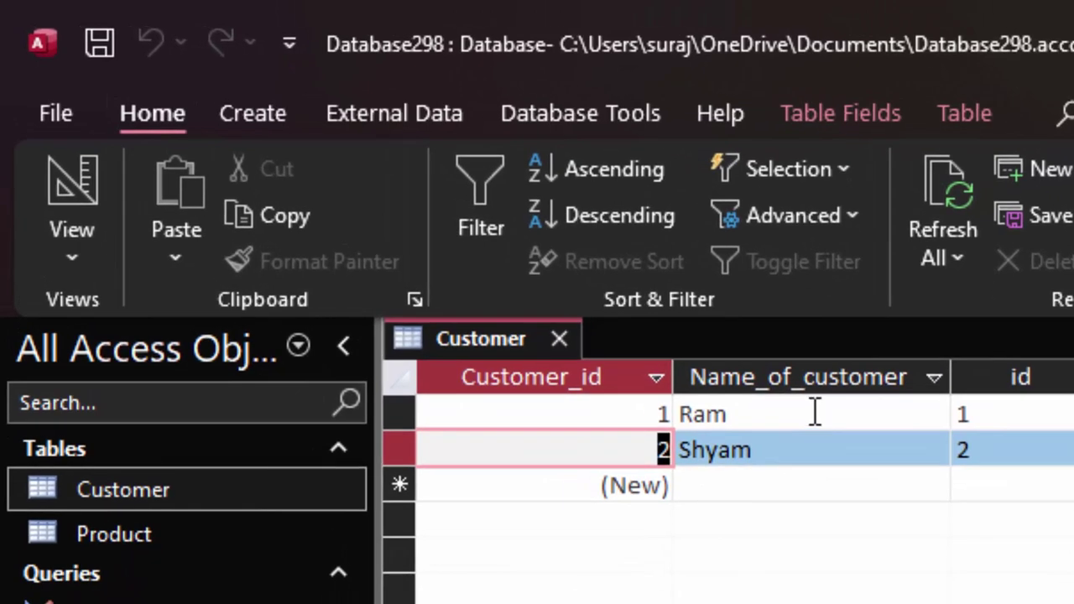
{"action": "left_click_drag", "start_coordinate": [753, 404], "coordinate": [649, 403]}
{"action": "left_click", "coordinate": [671, 416]}
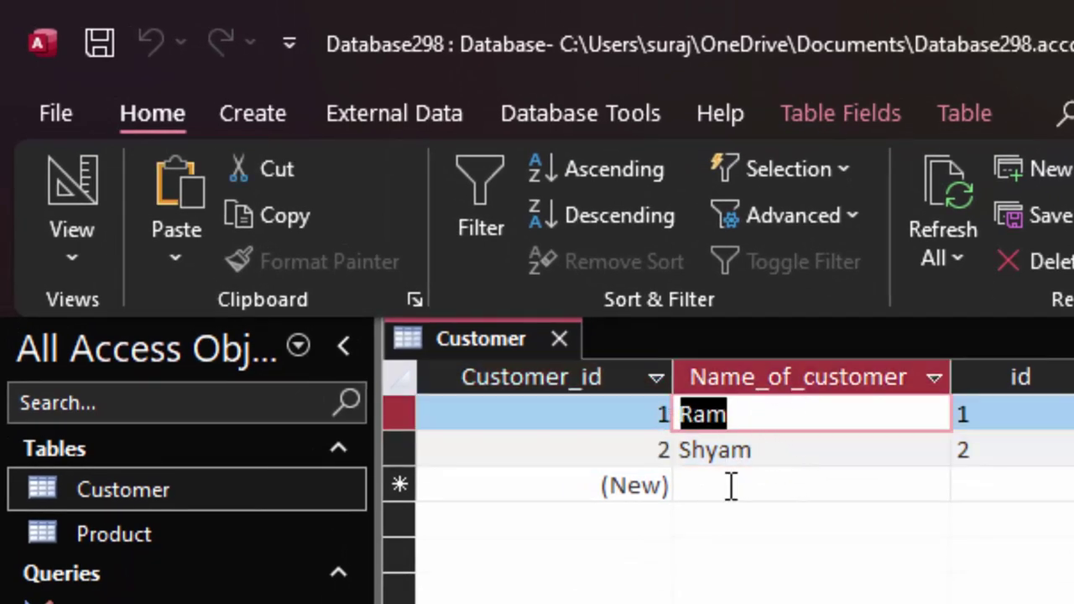
{"action": "left_click_drag", "start_coordinate": [1003, 420], "coordinate": [947, 419]}
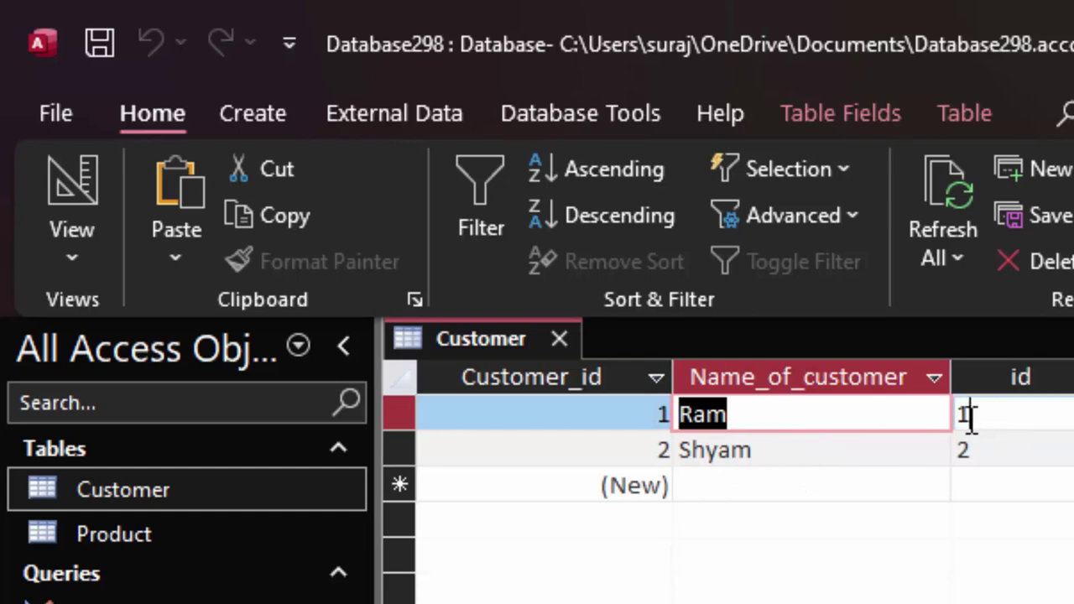
- Reopen the Product table and bring the Customer table back to the front
{"action": "double_click", "coordinate": [257, 532]}
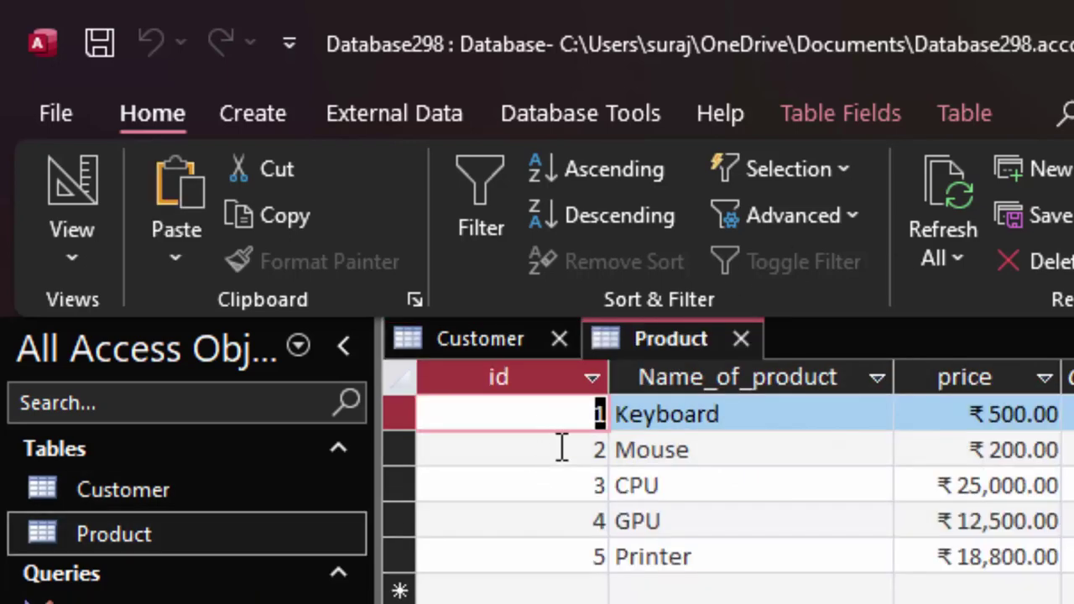
{"action": "left_click", "coordinate": [249, 509]}
{"action": "double_click", "coordinate": [249, 508]}
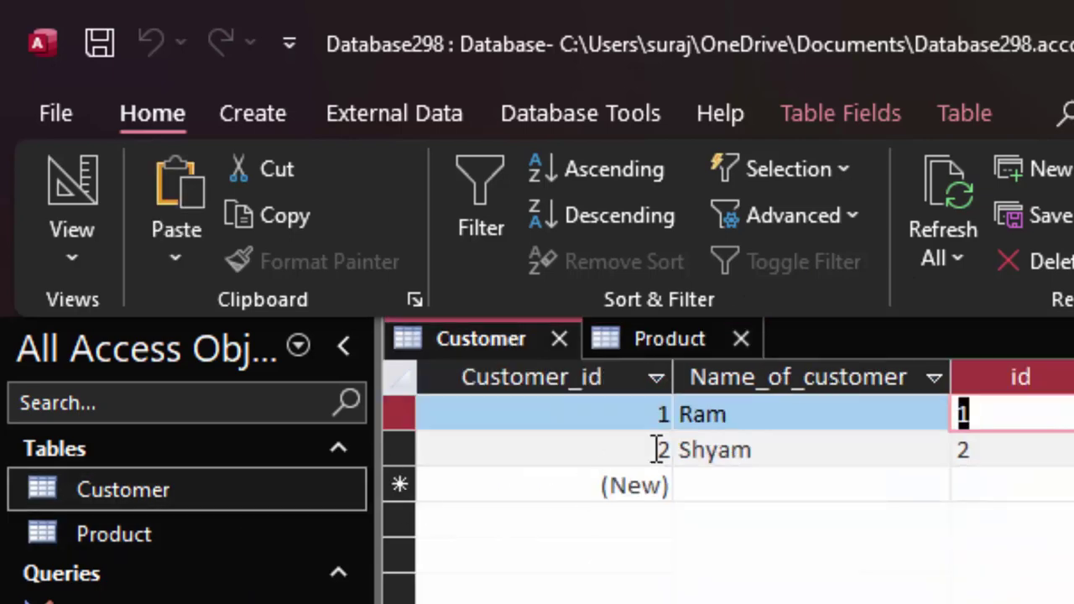
- Add two new customer records with ids 3 and 4, entering each customer's name
{"action": "left_click", "coordinate": [751, 491]}
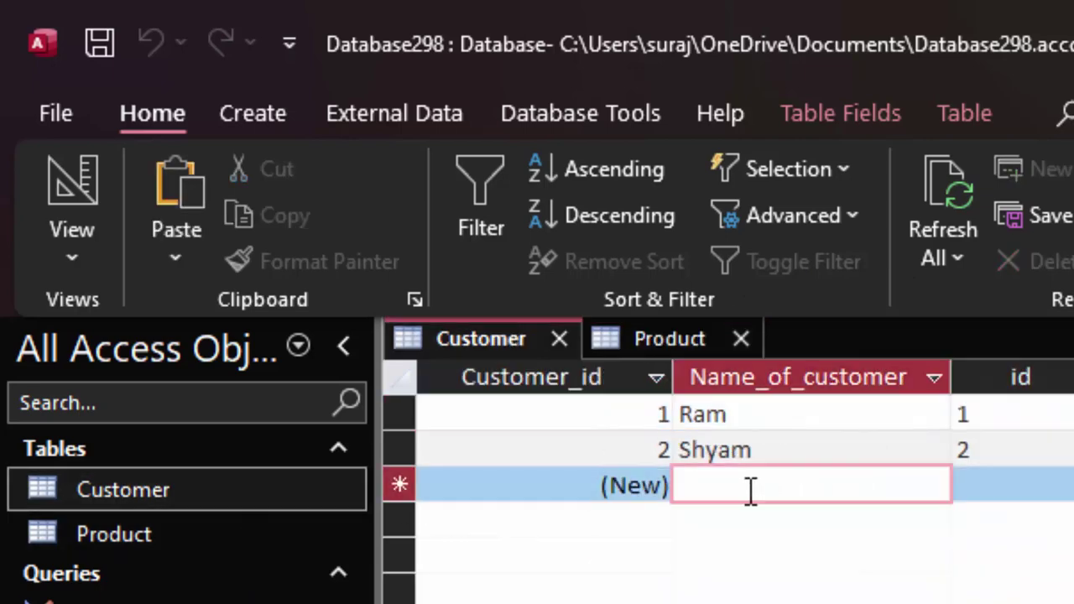
{"action": "type", "text": "Heena"}
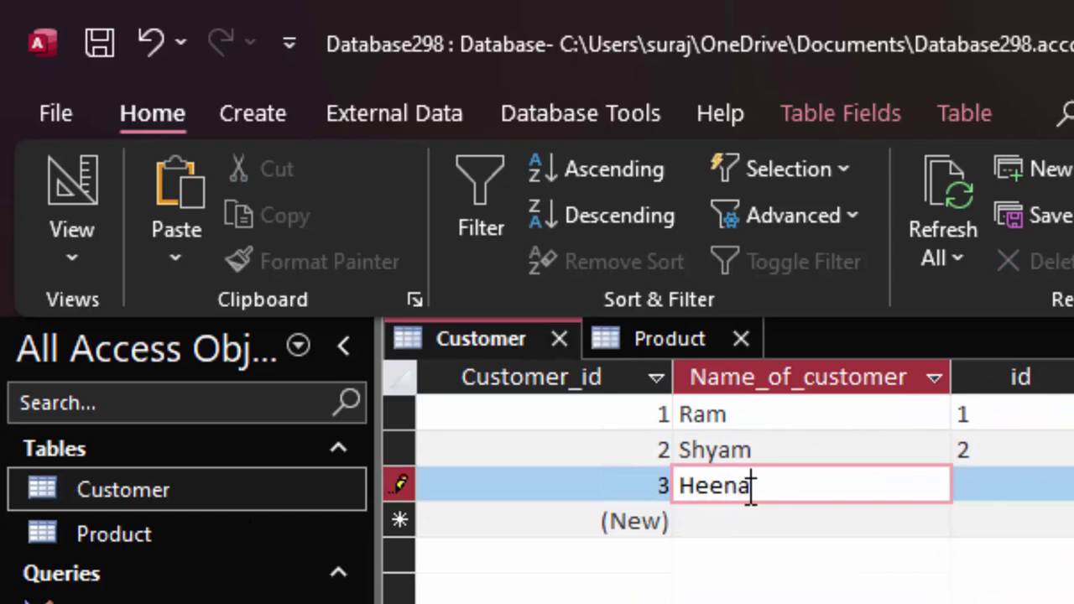
{"action": "key", "text": "Tab"}
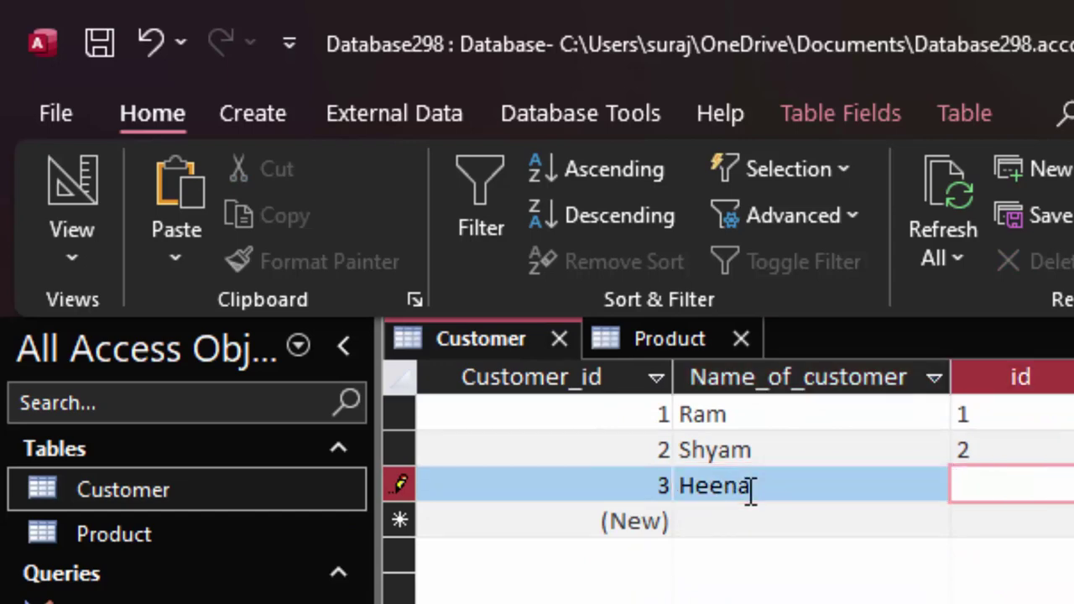
{"action": "type", "text": "3"}
{"action": "key", "text": "Tab"}
{"action": "key", "text": "Tab"}
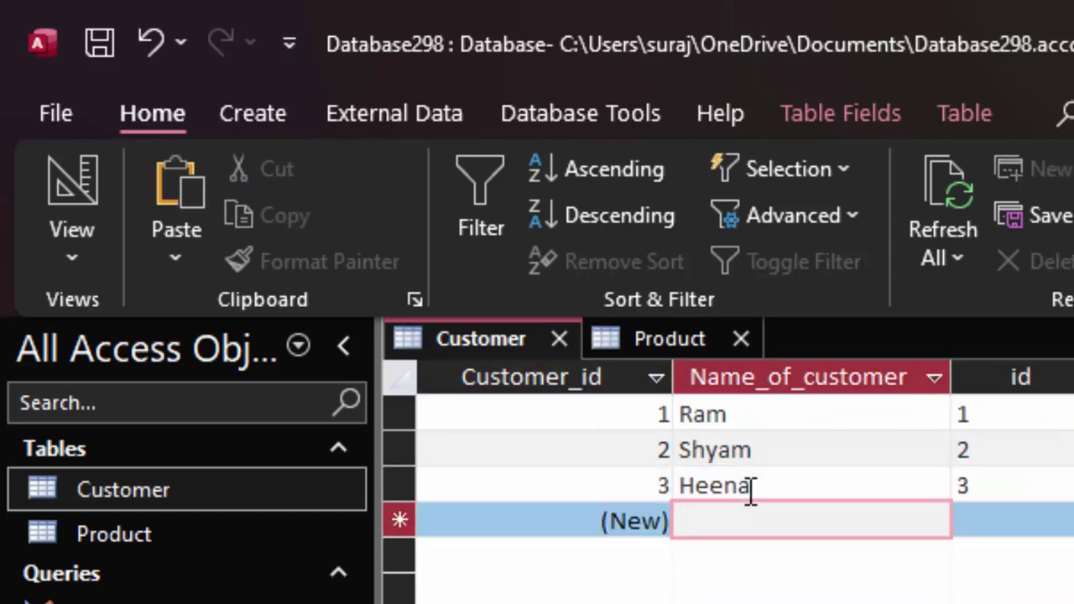
{"action": "type", "text": "Sohan"}
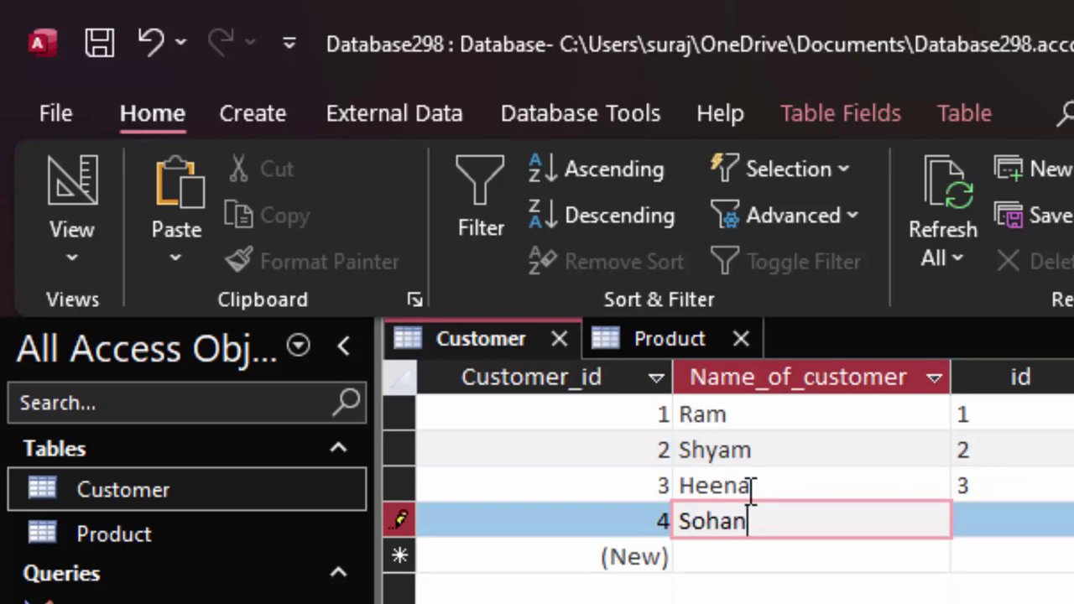
{"action": "key", "text": "Tab"}
{"action": "type", "text": "4"}
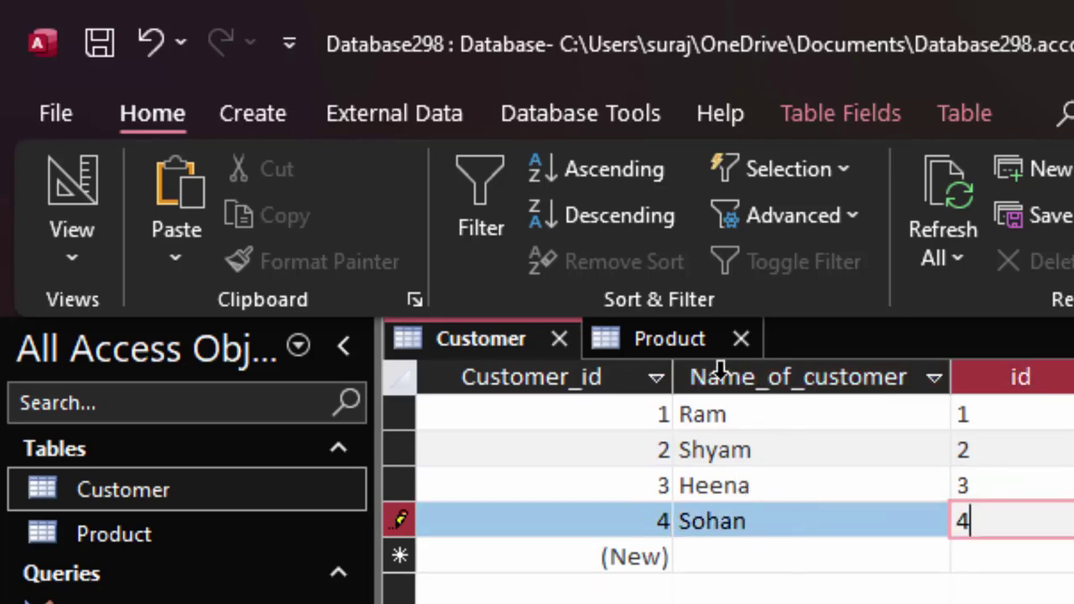
- Close the Product and Customer tables, saving the Customer layout
{"action": "left_click", "coordinate": [739, 339]}
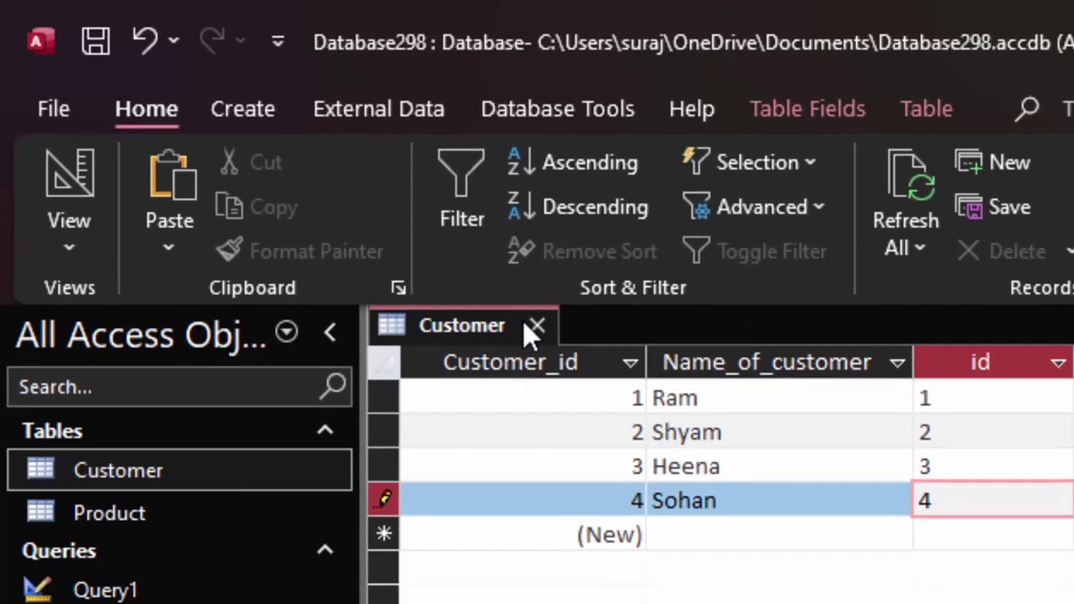
{"action": "left_click", "coordinate": [559, 338]}
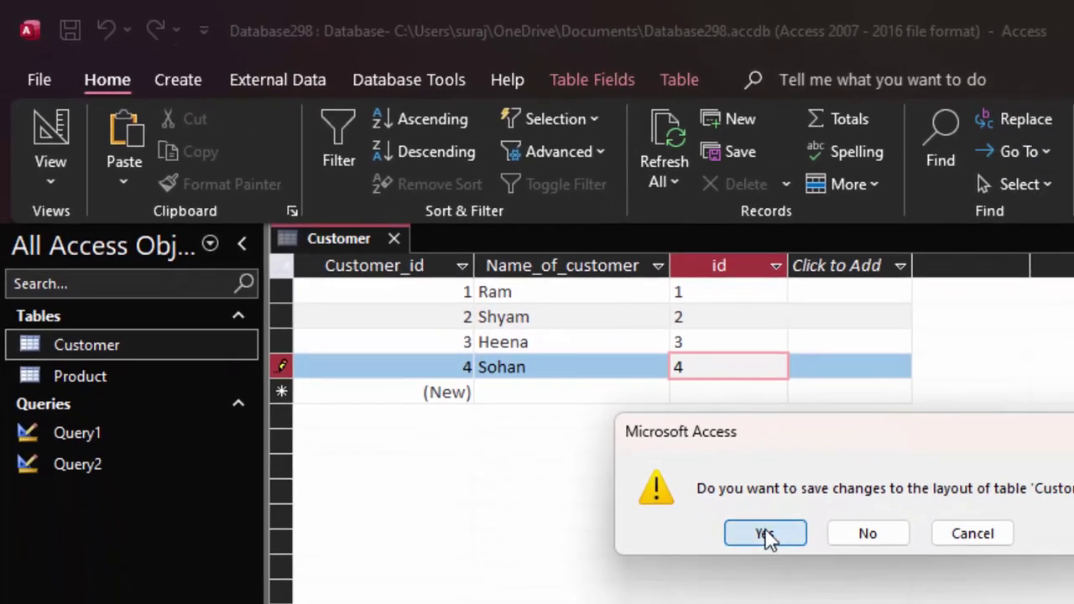
{"action": "left_click", "coordinate": [765, 531]}
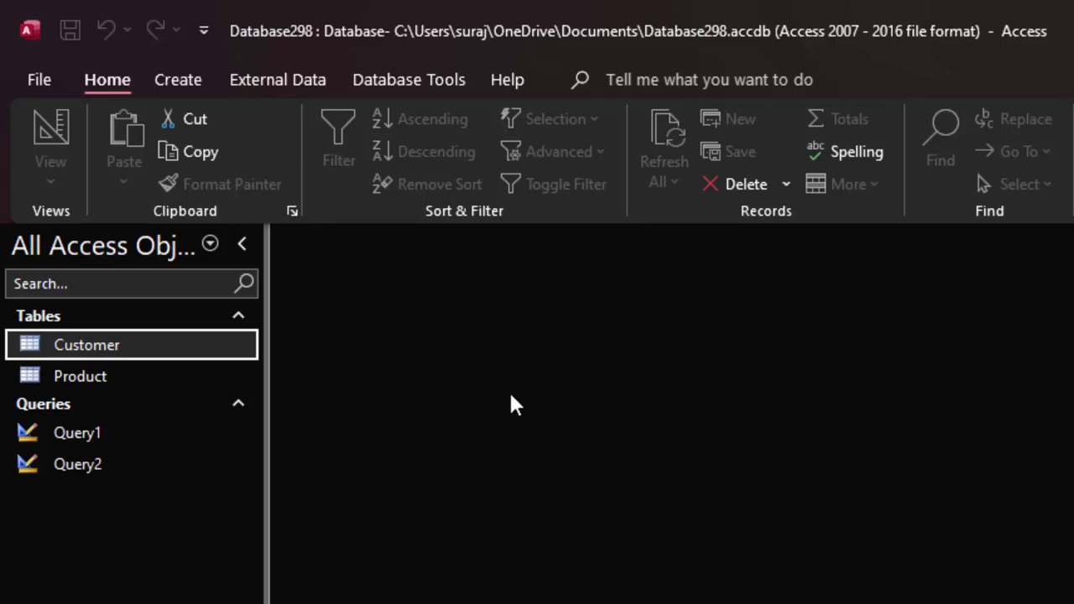
- Create a new blank query in SQL view and begin it with 'select Product.'
{"action": "left_click", "coordinate": [172, 81]}
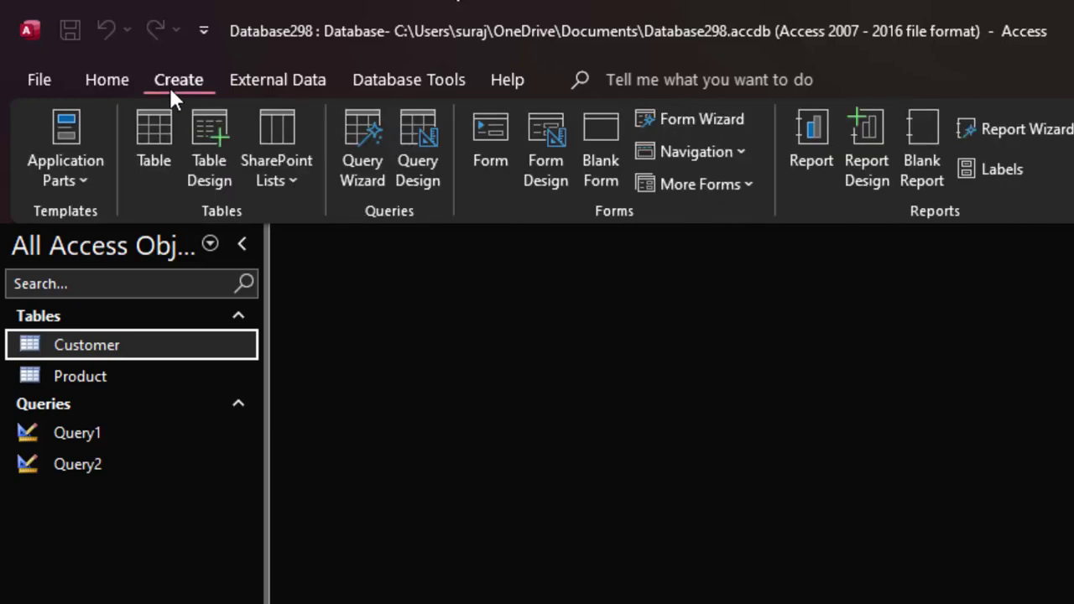
{"action": "left_click", "coordinate": [414, 122]}
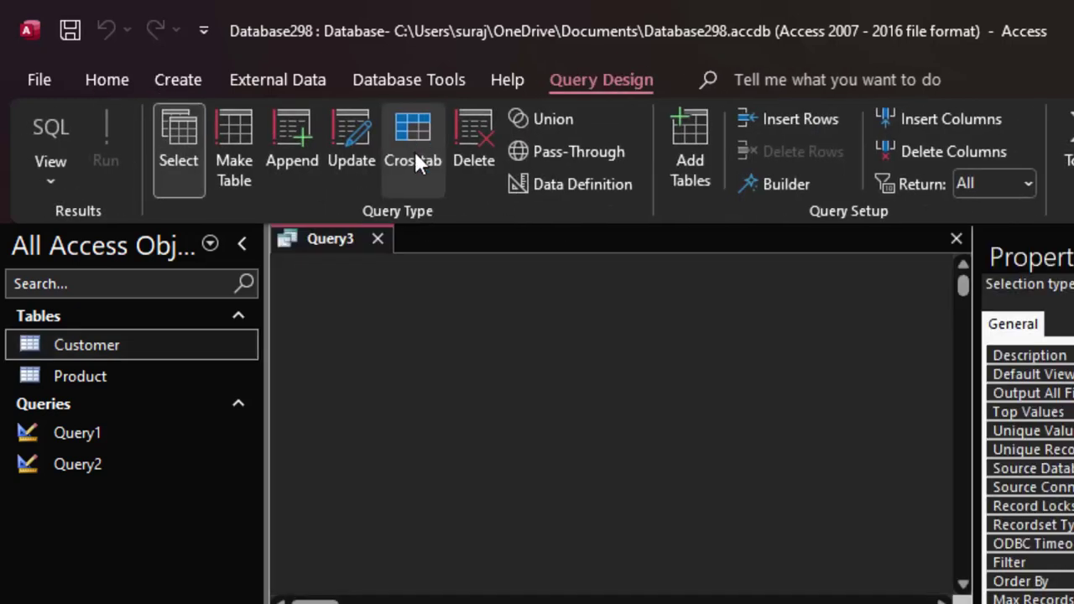
{"action": "left_click", "coordinate": [43, 133]}
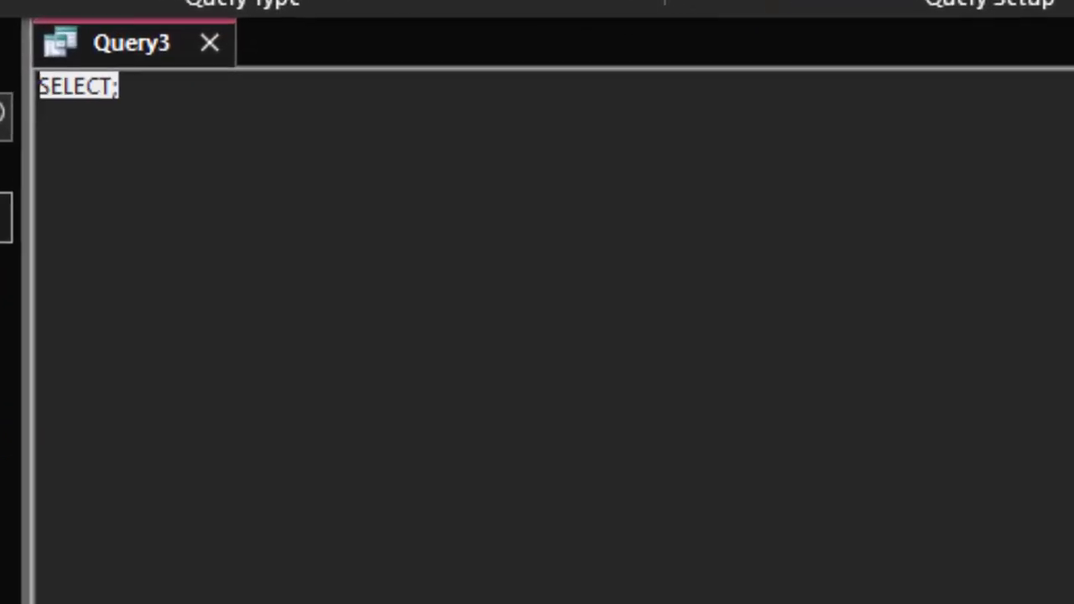
{"action": "key", "text": "Delete"}
{"action": "type", "text": "s"}
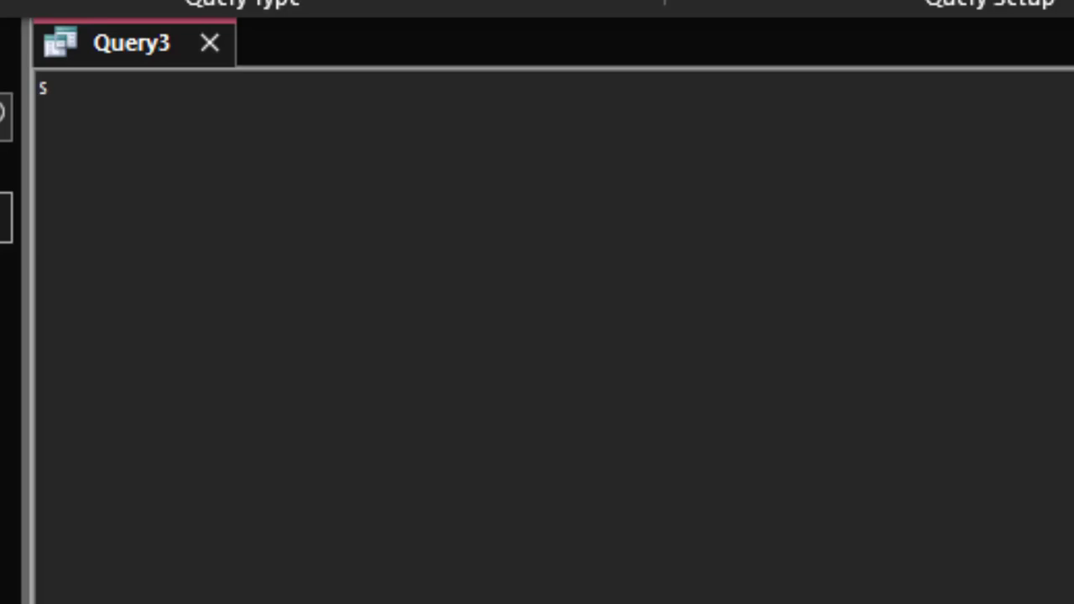
{"action": "type", "text": "elect"}
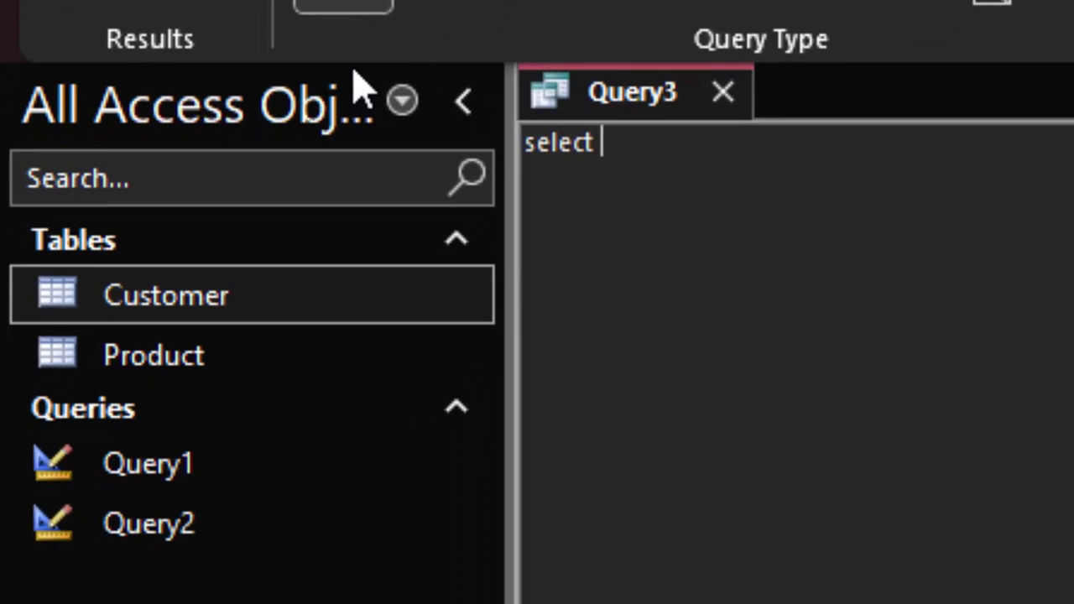
{"action": "type", "text": " P"}
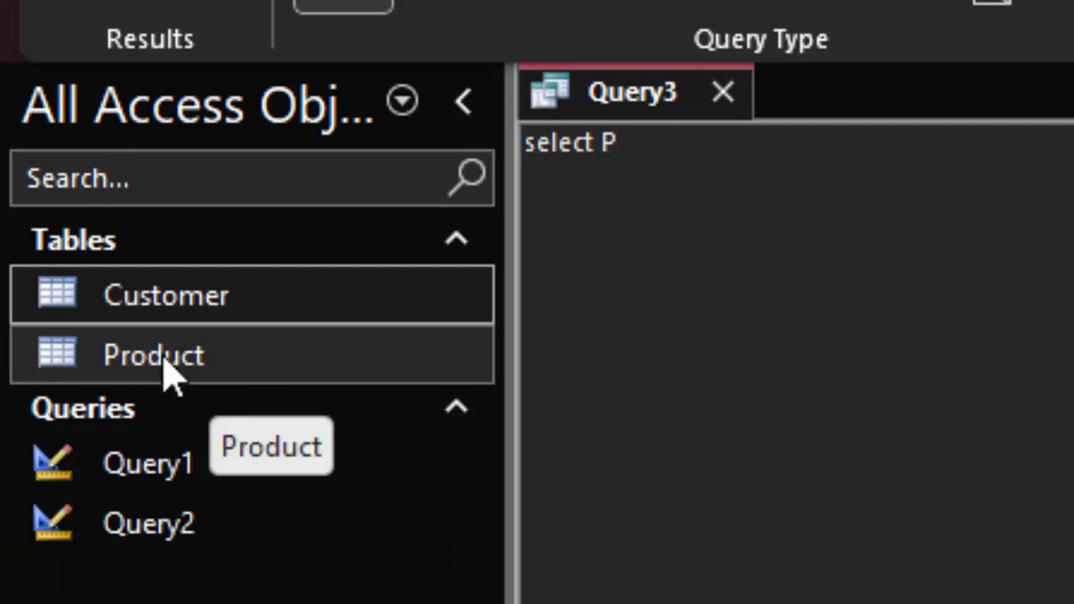
{"action": "type", "text": "rod"}
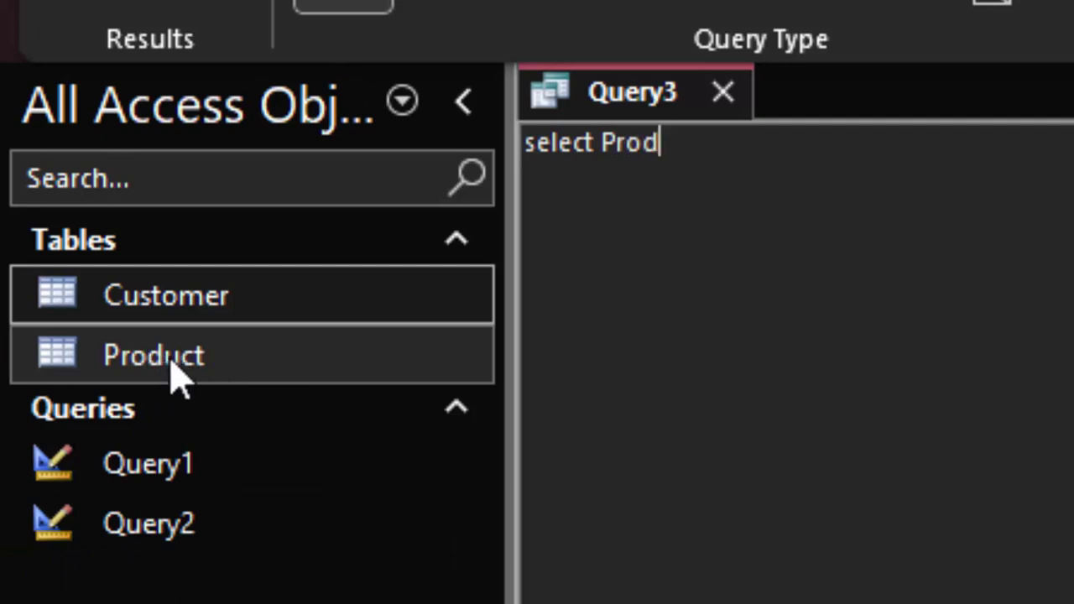
{"action": "type", "text": "uct"}
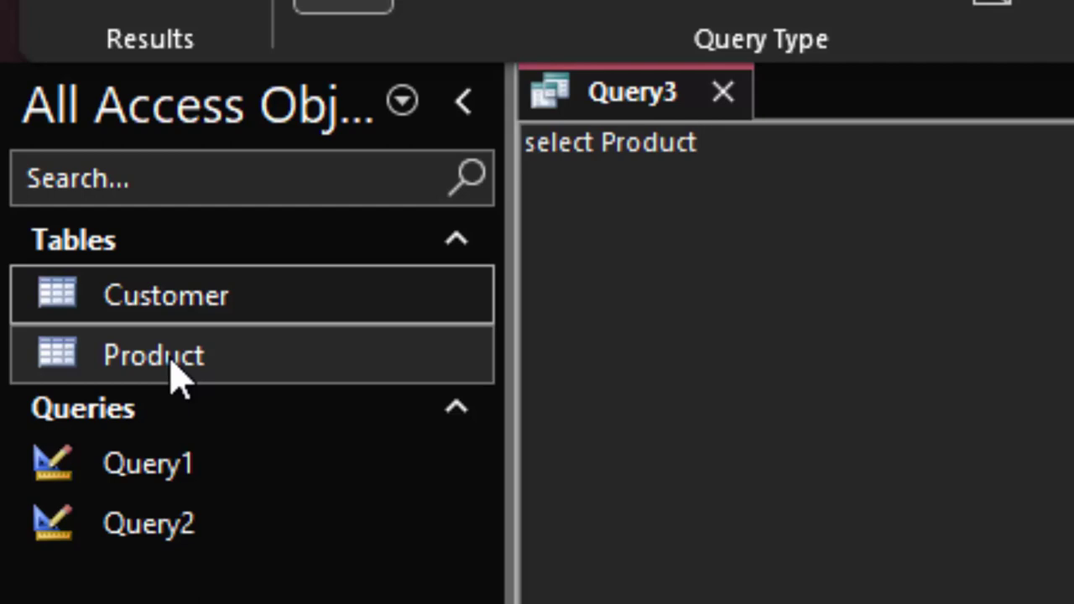
{"action": "type", "text": "."}
- Open the Product table to check the Name_of_product field name
{"action": "double_click", "coordinate": [134, 367]}
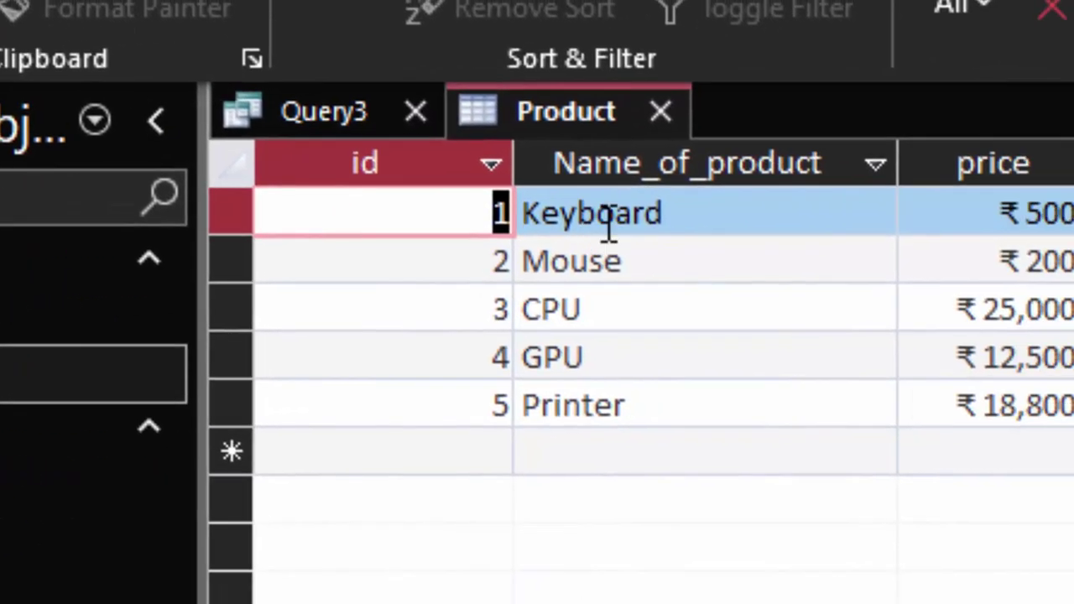
{"action": "left_click", "coordinate": [535, 224]}
{"action": "left_click_drag", "start_coordinate": [535, 223], "coordinate": [319, 227]}
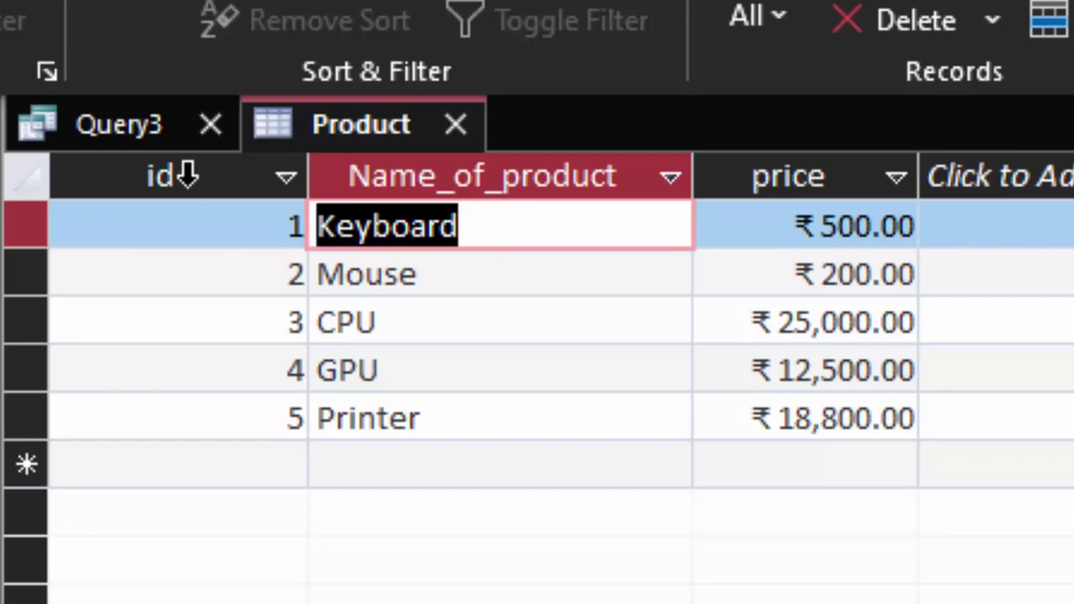
- Complete the select list as Product.Name_of_product,Customer.Name_of_customer in Query3
{"action": "left_click", "coordinate": [99, 131]}
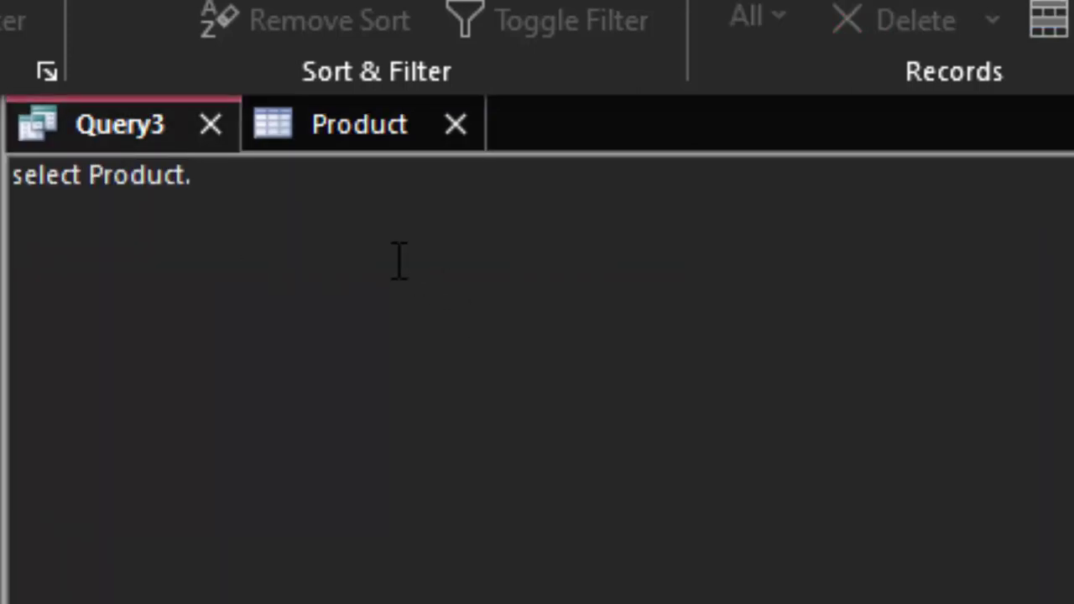
{"action": "type", "text": "Name_of"}
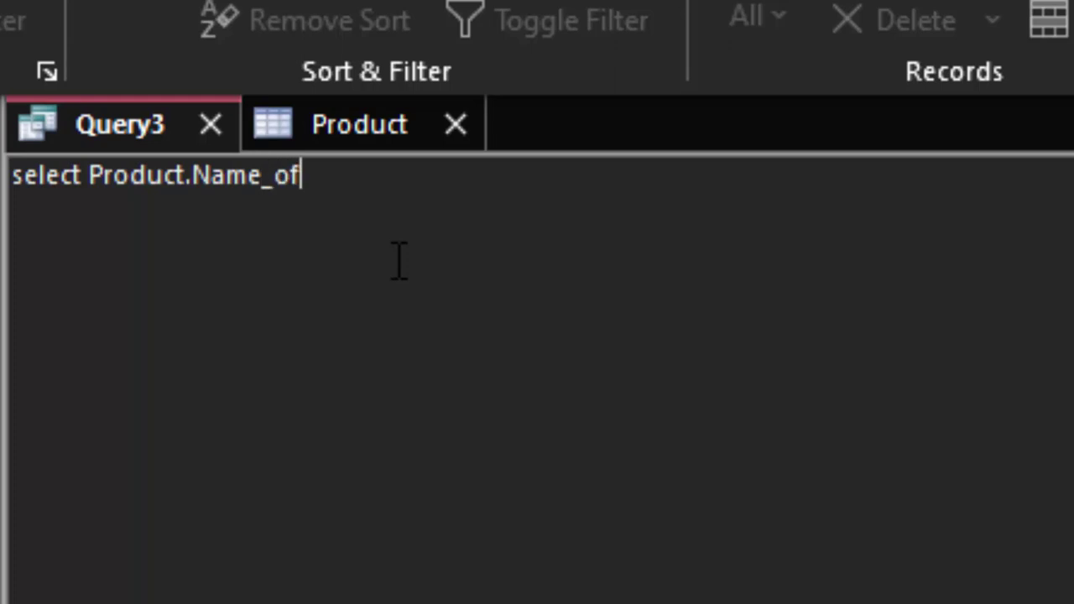
{"action": "type", "text": "_P"}
{"action": "key", "text": "BackSpace"}
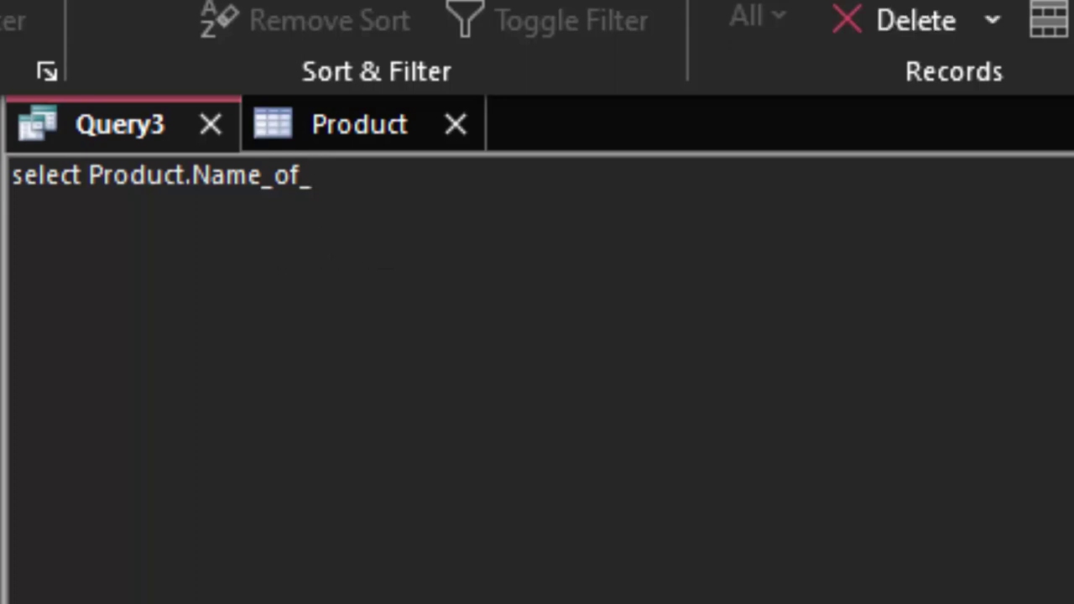
{"action": "key", "text": "ctrl+F6"}
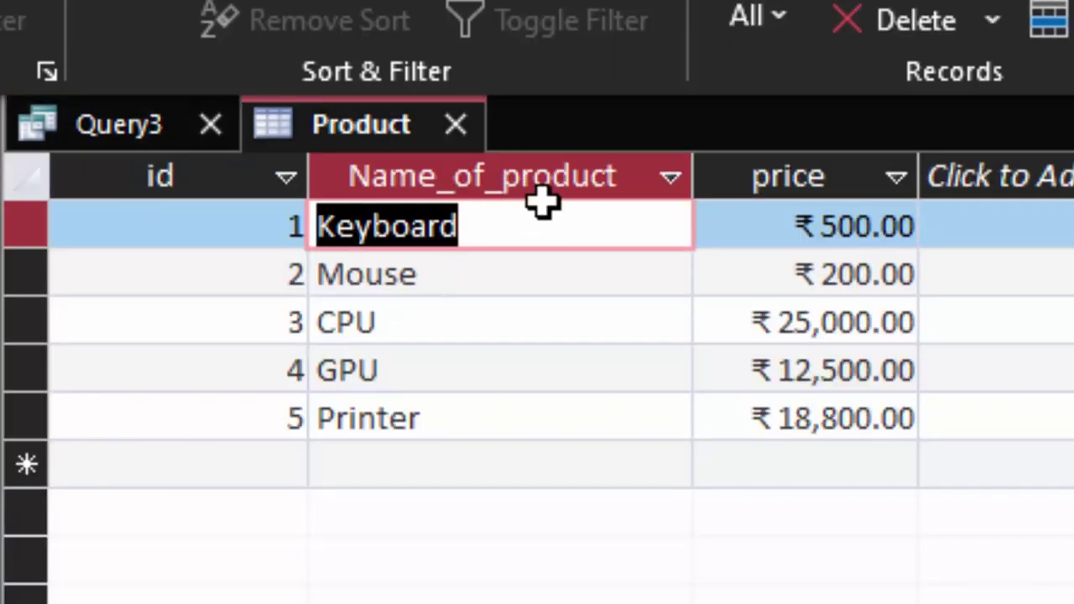
{"action": "left_click", "coordinate": [120, 125]}
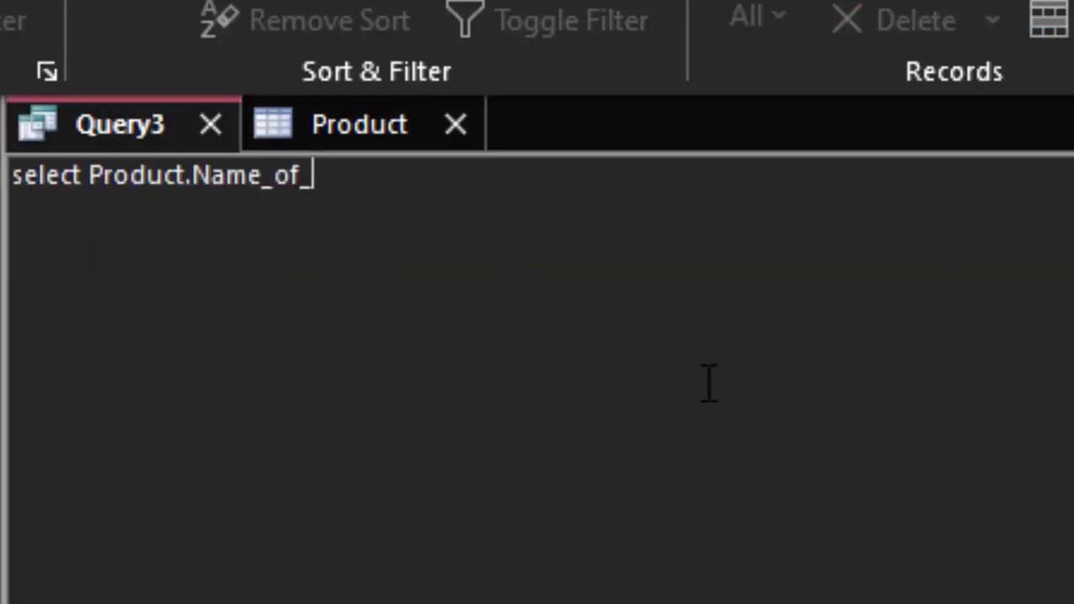
{"action": "type", "text": "pro"}
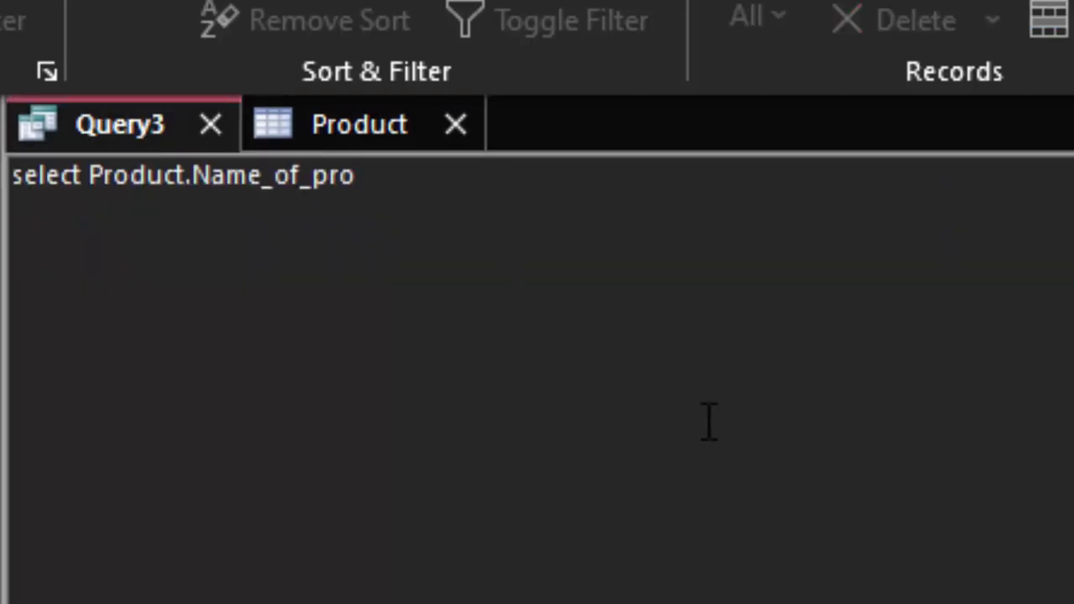
{"action": "type", "text": "duct"}
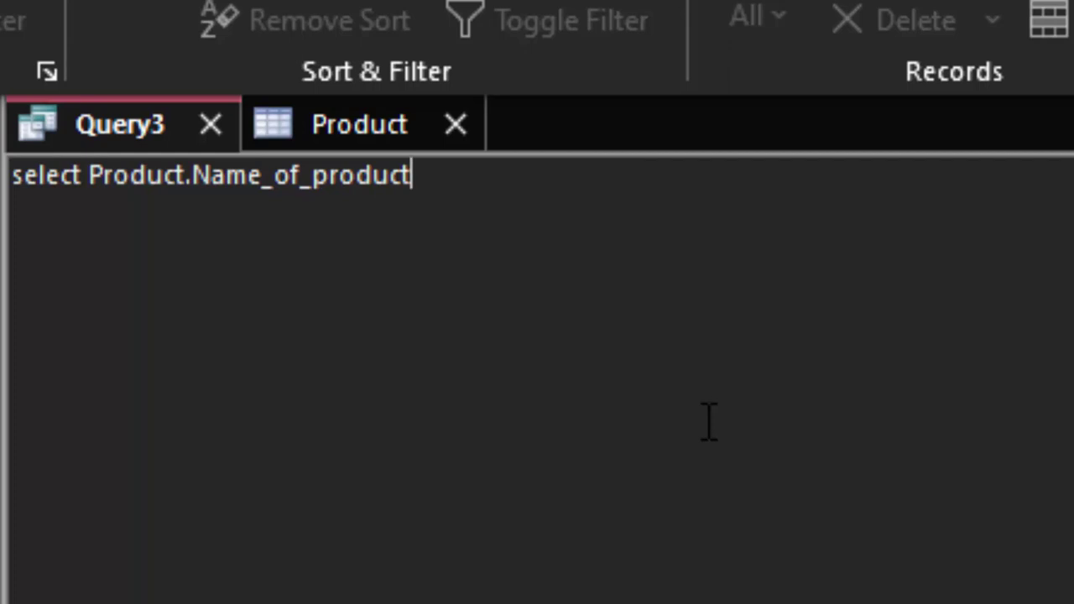
{"action": "type", "text": ","}
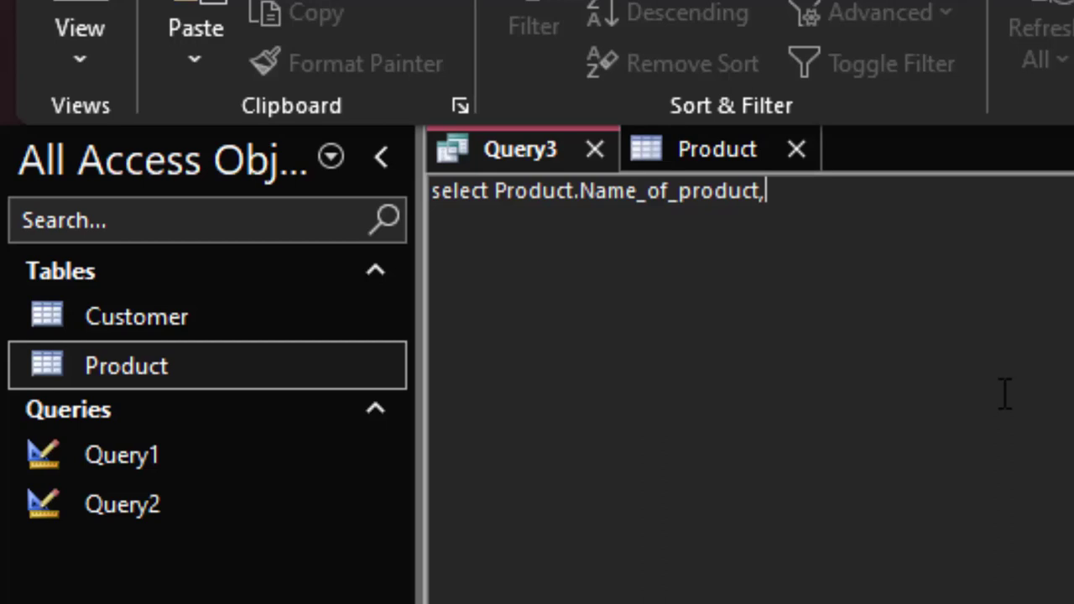
{"action": "type", "text": "Cu"}
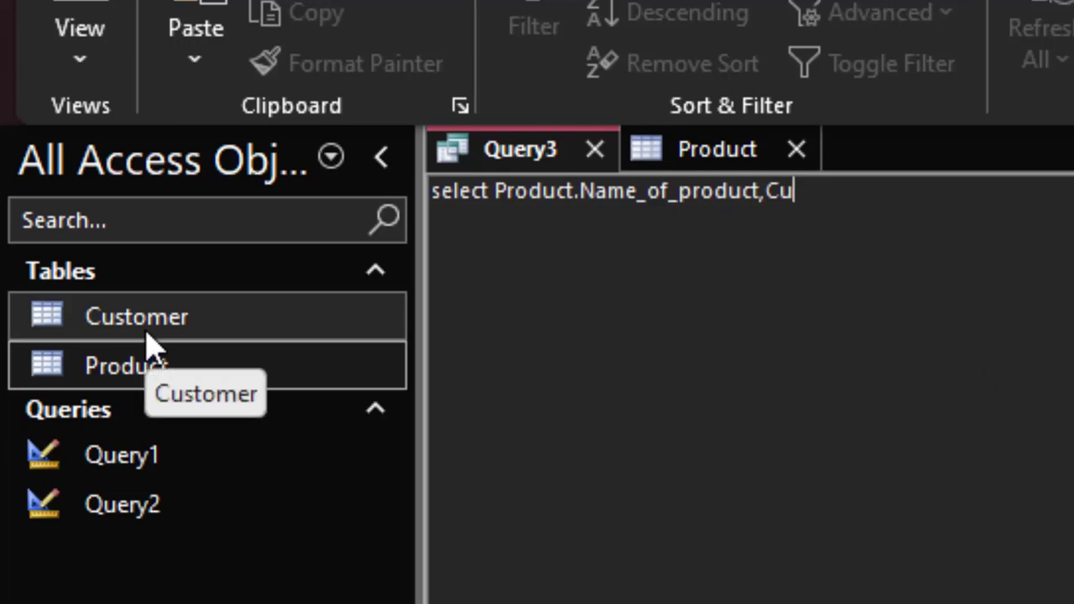
{"action": "type", "text": "stom"}
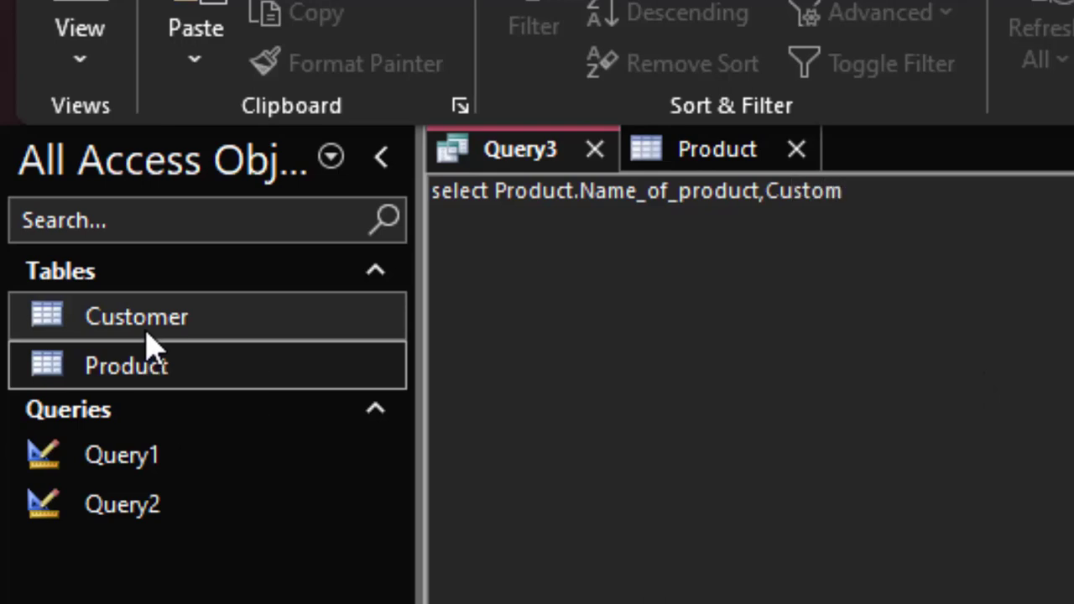
{"action": "type", "text": "er."}
{"action": "type", "text": "Name_"}
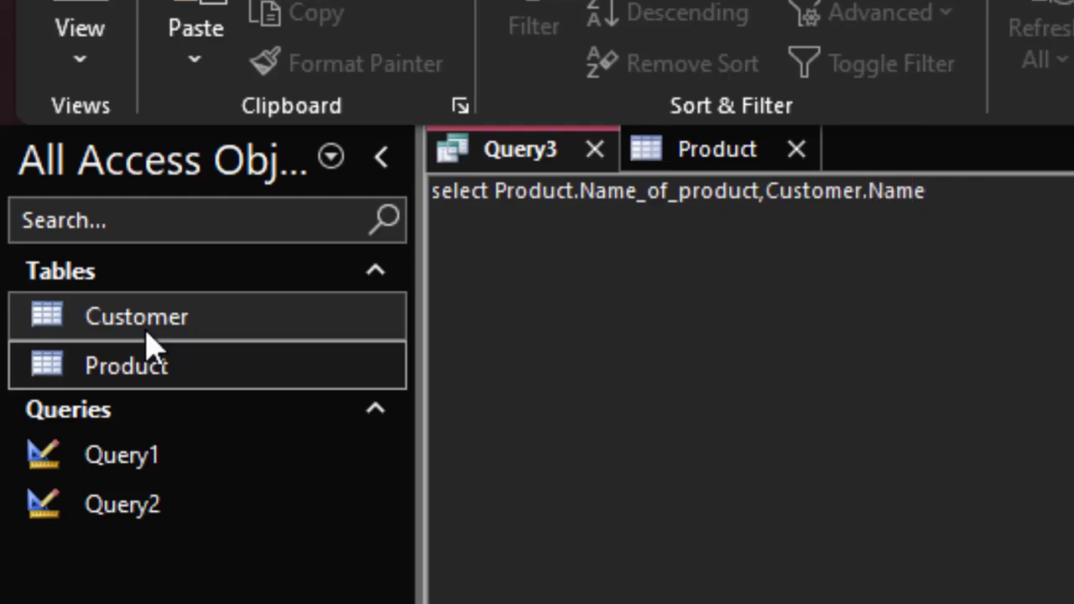
{"action": "type", "text": "of_c"}
{"action": "type", "text": "ust"}
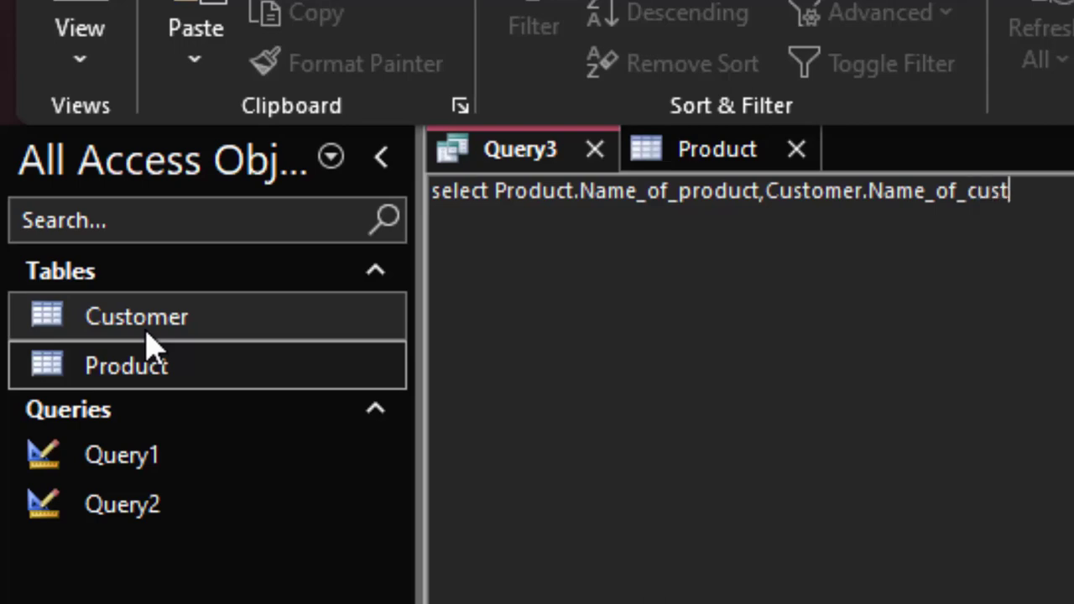
{"action": "type", "text": "omer"}
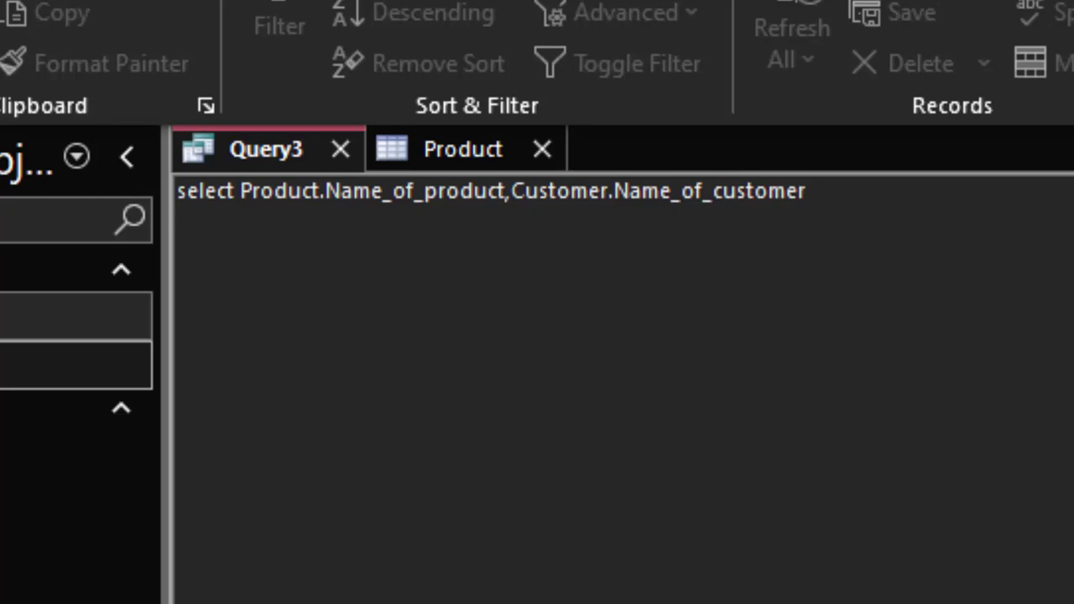
- Add 'from Product' and 'inner join Customer on Pr' as new lines in Query3's SQL
{"action": "key", "text": "Return"}
{"action": "type", "text": "from"}
{"action": "type", "text": " Prod"}
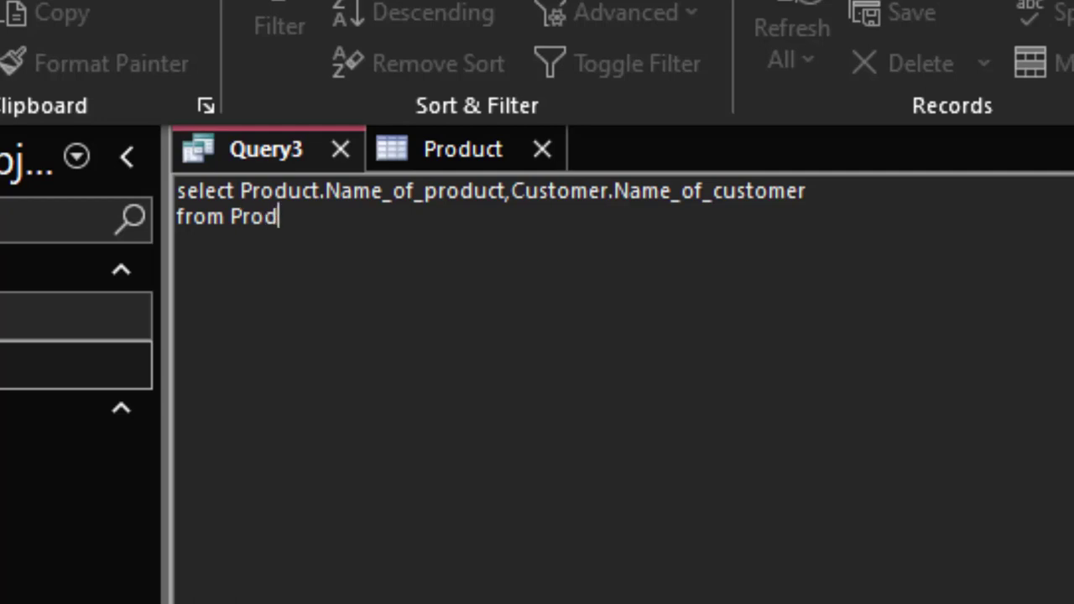
{"action": "type", "text": "uct"}
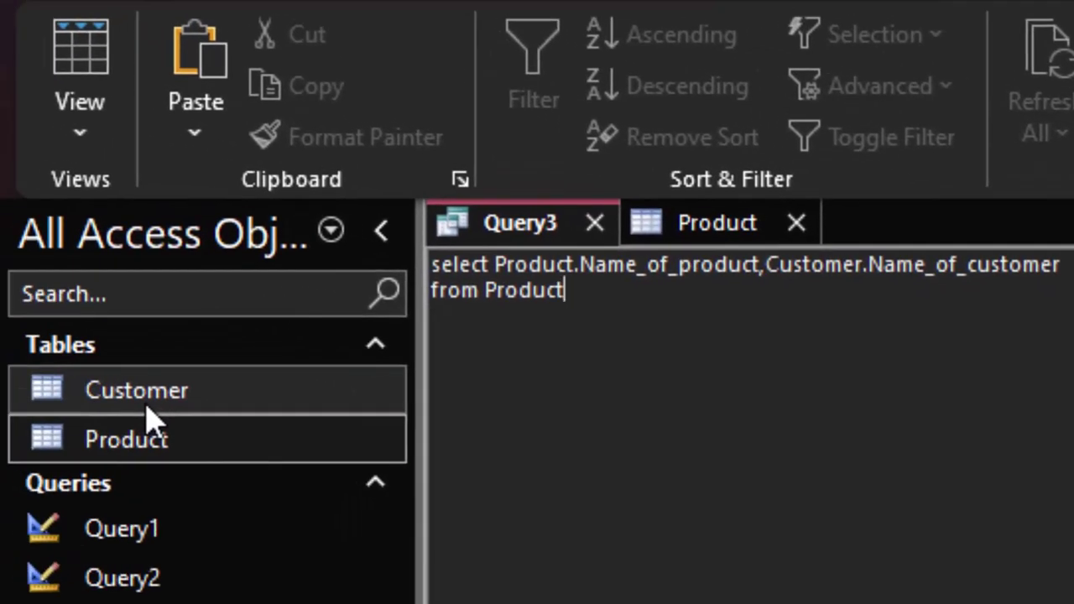
{"action": "key", "text": "Return"}
{"action": "type", "text": "i"}
{"action": "type", "text": "nner"}
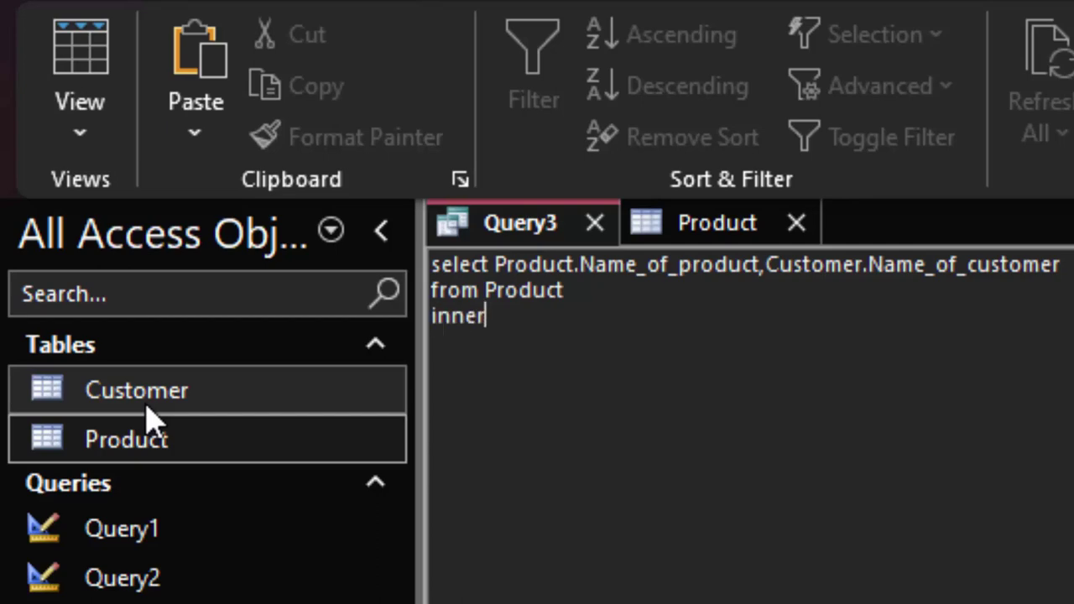
{"action": "type", "text": " joi"}
{"action": "type", "text": "n"}
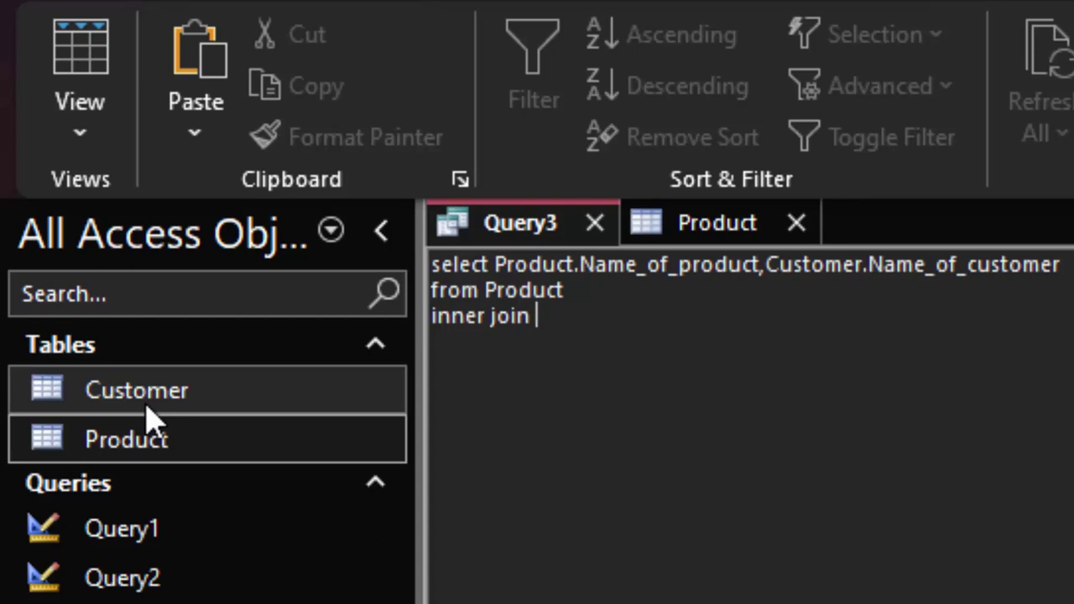
{"action": "type", "text": " Custo"}
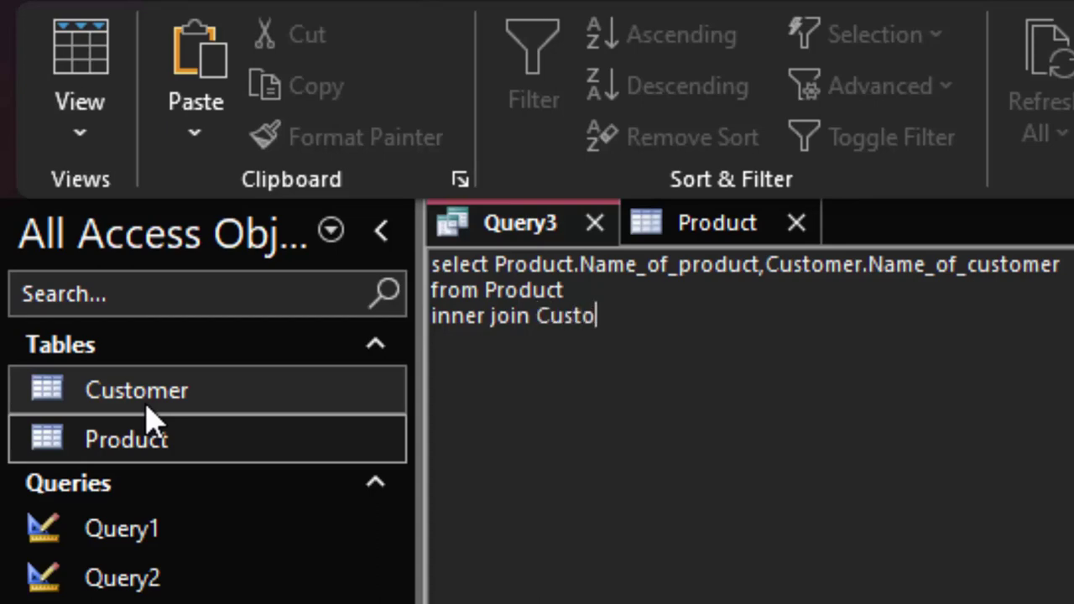
{"action": "type", "text": "mer"}
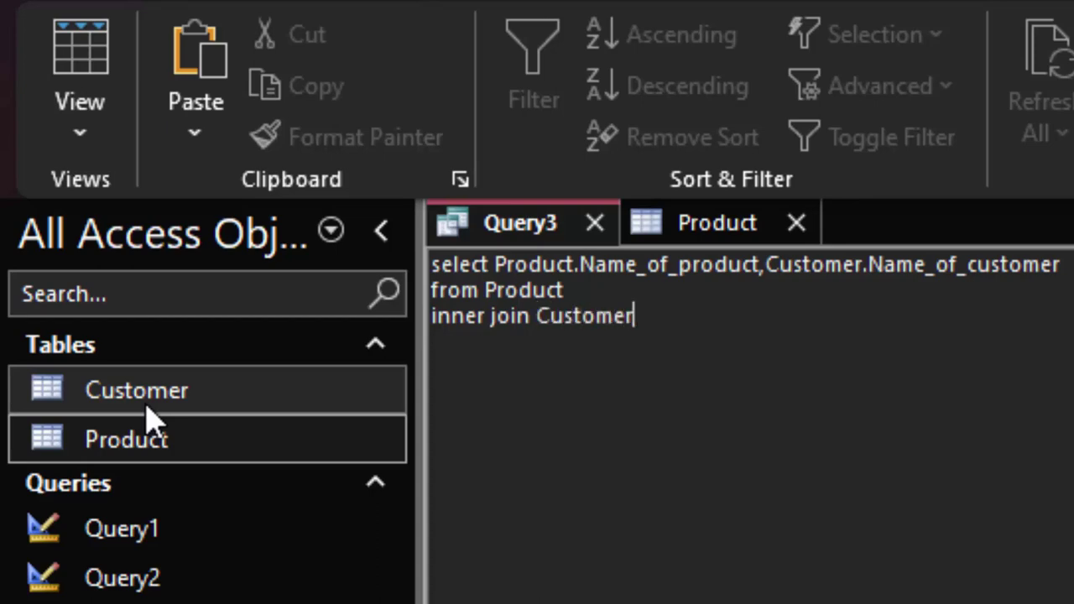
{"action": "type", "text": " on "}
{"action": "type", "text": "Pr"}
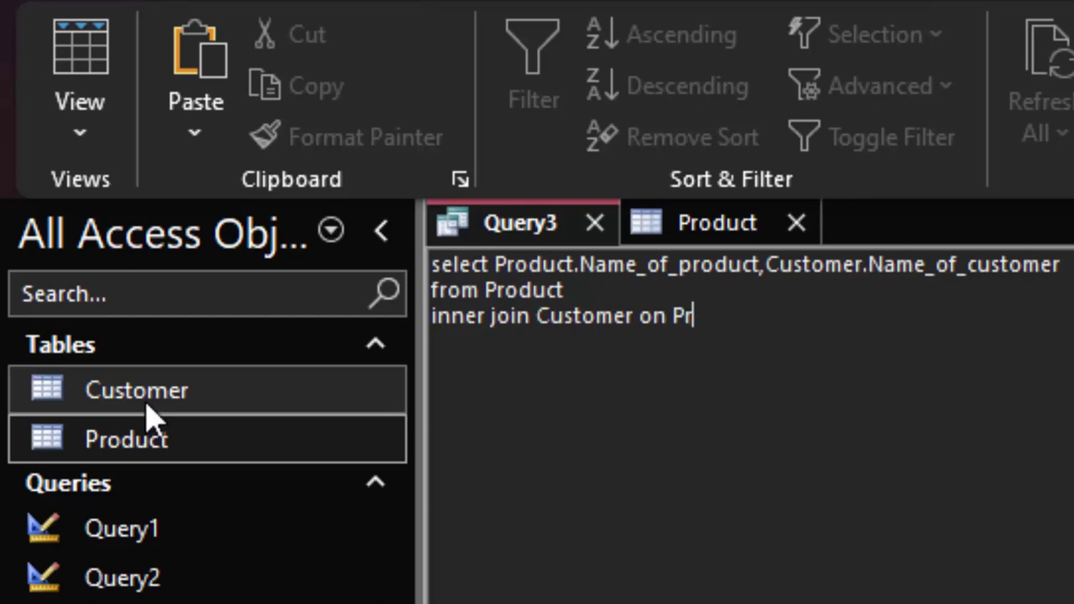
- Finish the join condition as Product.id=Customer.customer_id and end the statement with a semicolon
{"action": "left_click", "coordinate": [191, 452]}
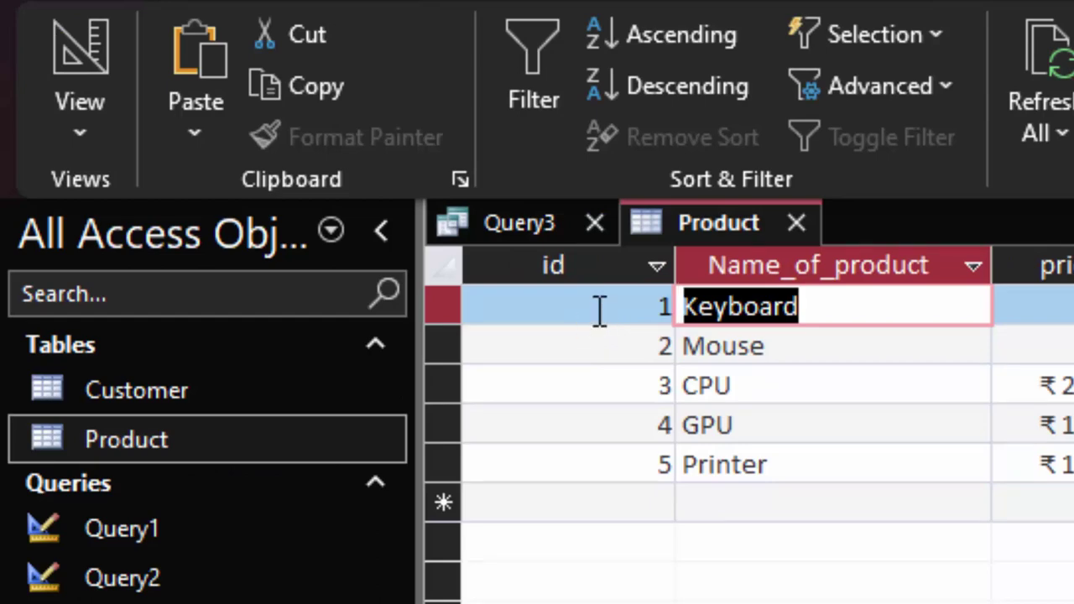
{"action": "left_click", "coordinate": [537, 223]}
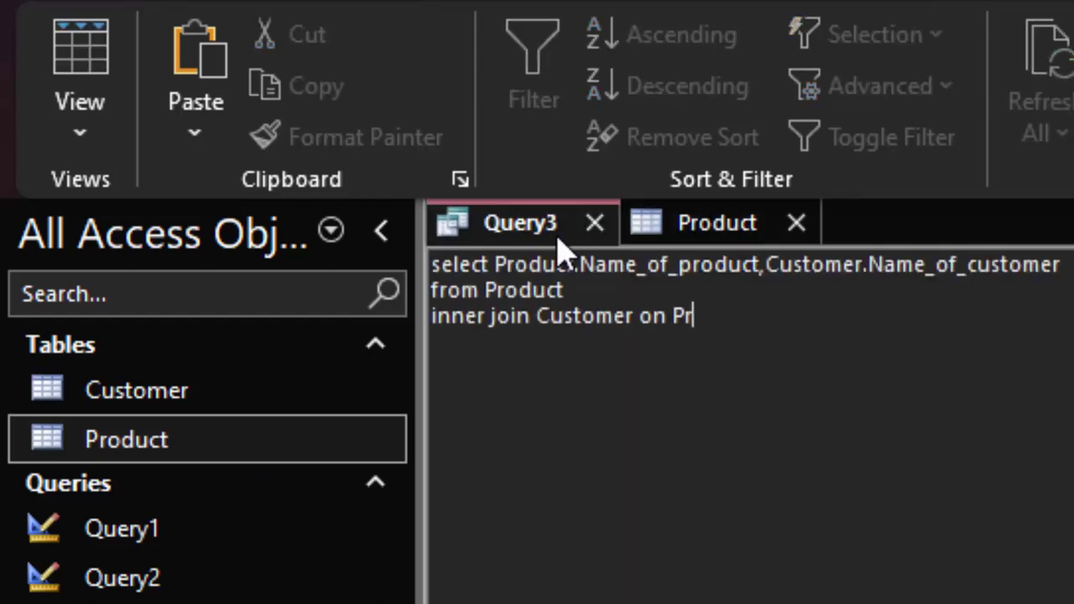
{"action": "type", "text": "od"}
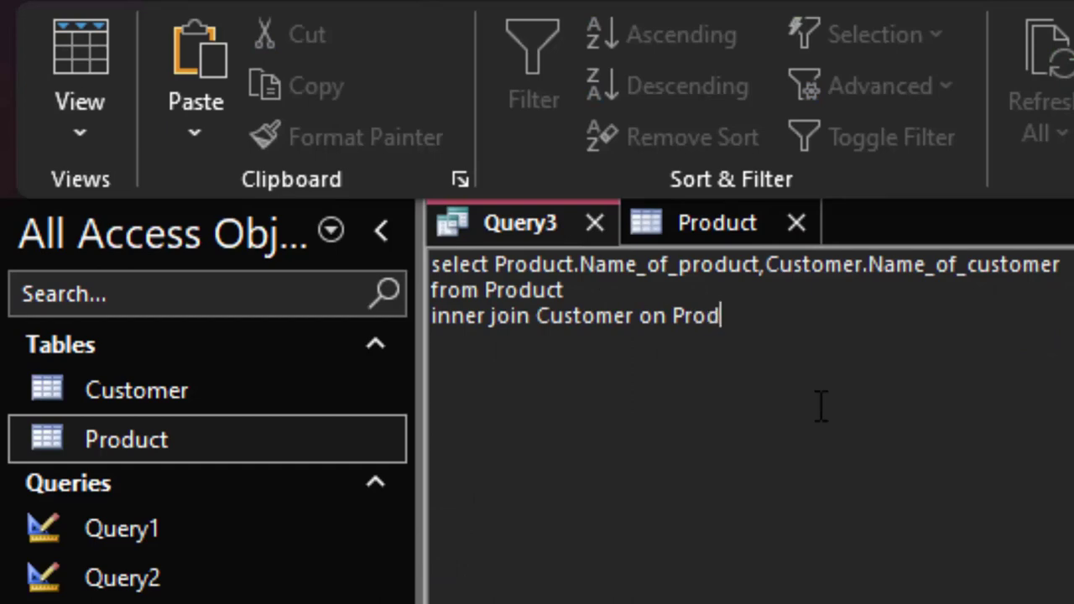
{"action": "type", "text": "uct.i"}
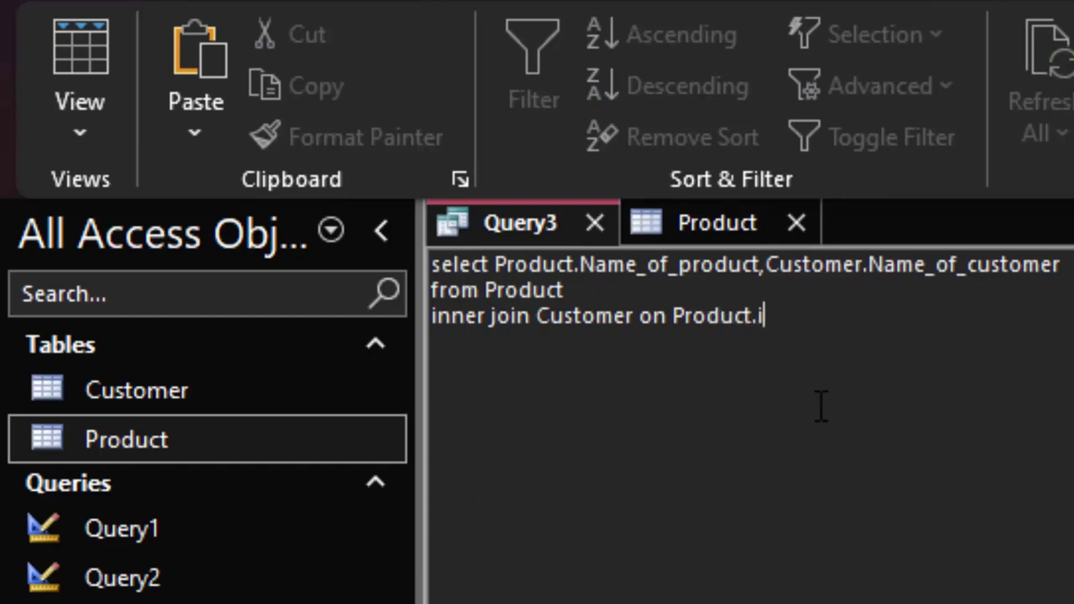
{"action": "type", "text": "d="}
{"action": "type", "text": "C"}
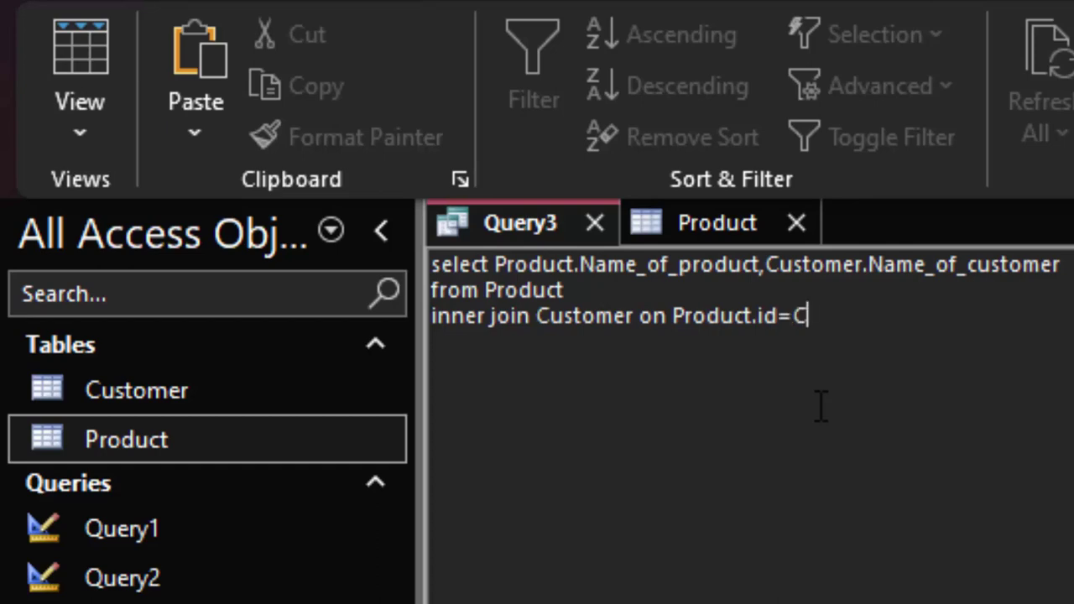
{"action": "type", "text": "ustome"}
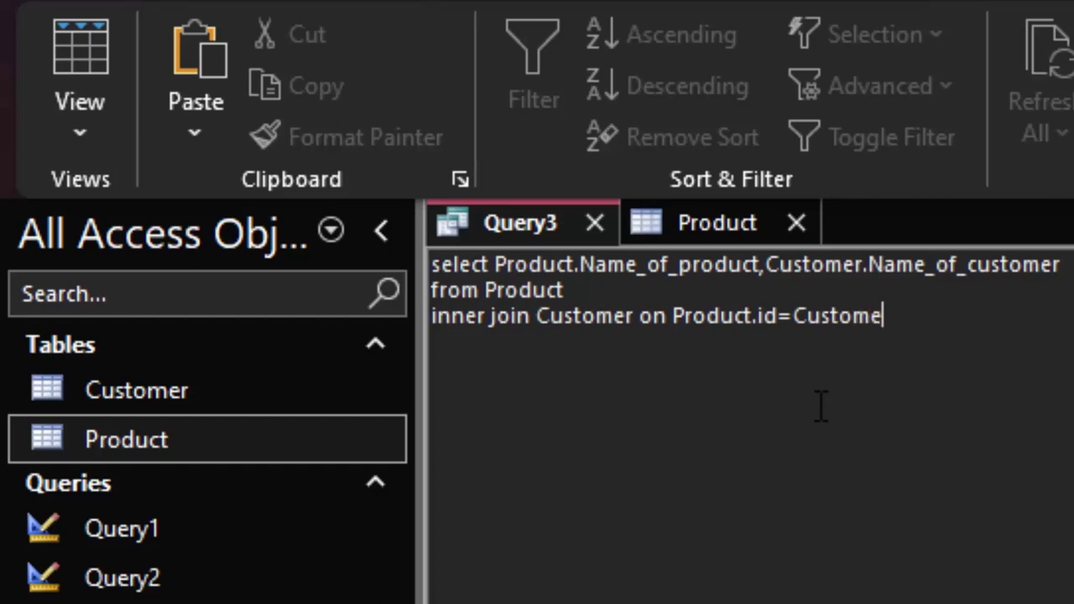
{"action": "type", "text": "r."}
{"action": "type", "text": "cus"}
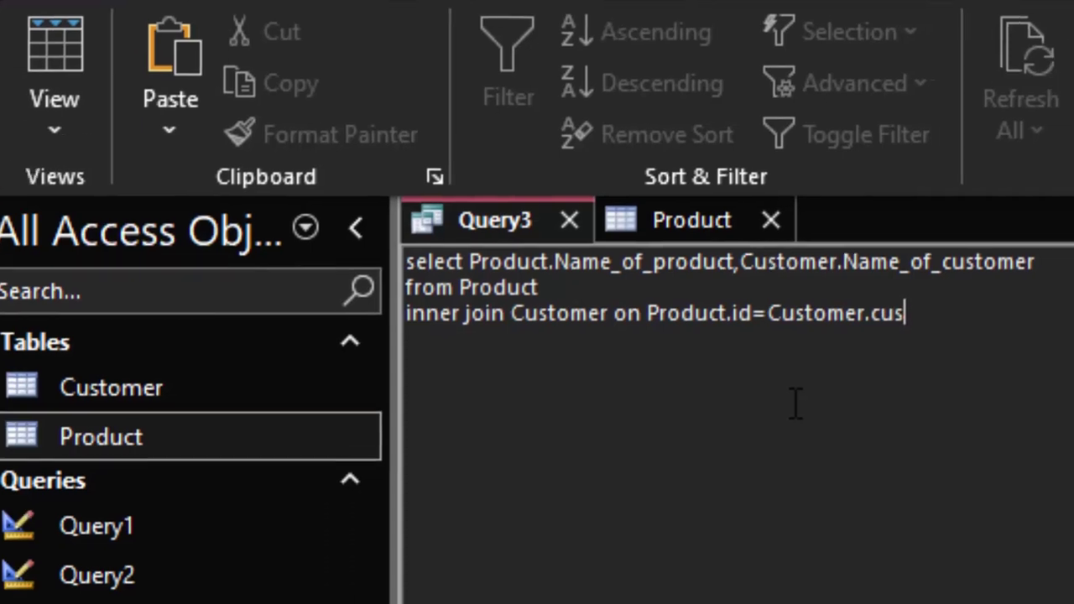
{"action": "type", "text": "tomer_"}
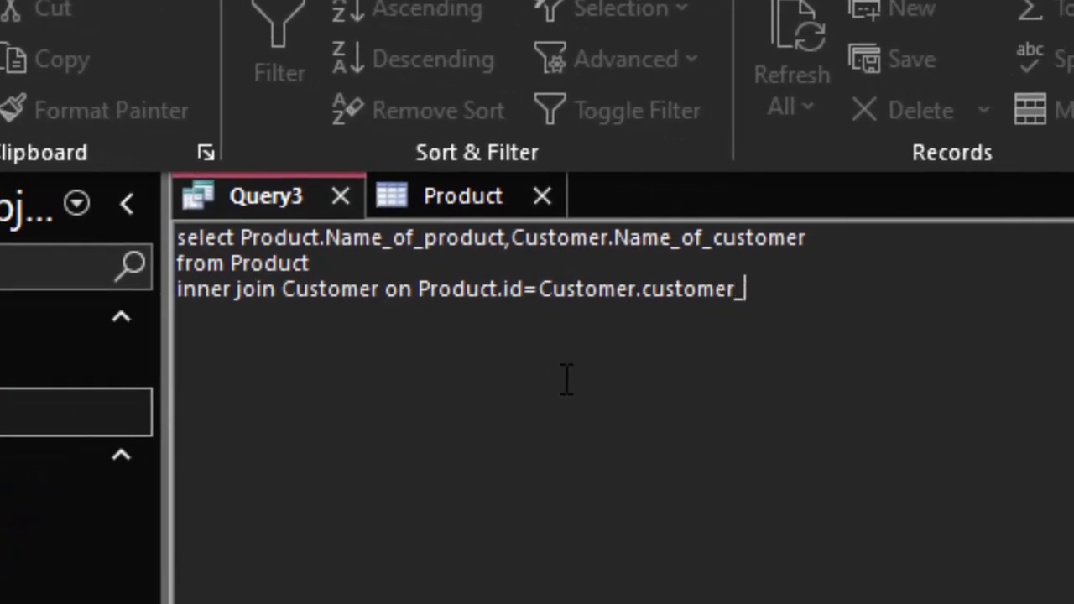
{"action": "type", "text": "id"}
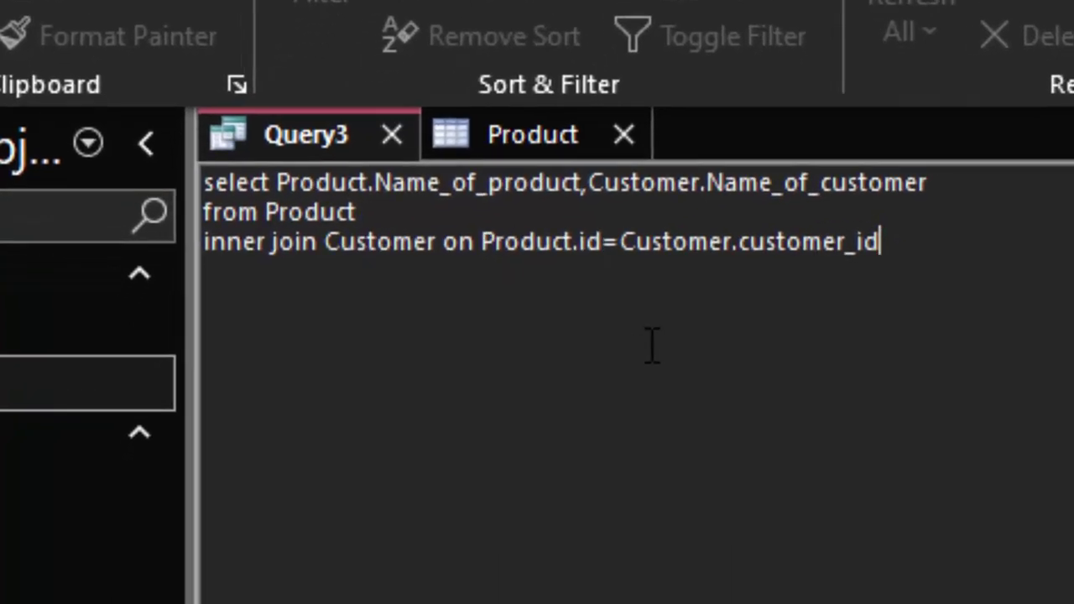
{"action": "type", "text": ";"}
- Close the Product table and select Query3's full SQL statement
{"action": "left_click", "coordinate": [624, 136]}
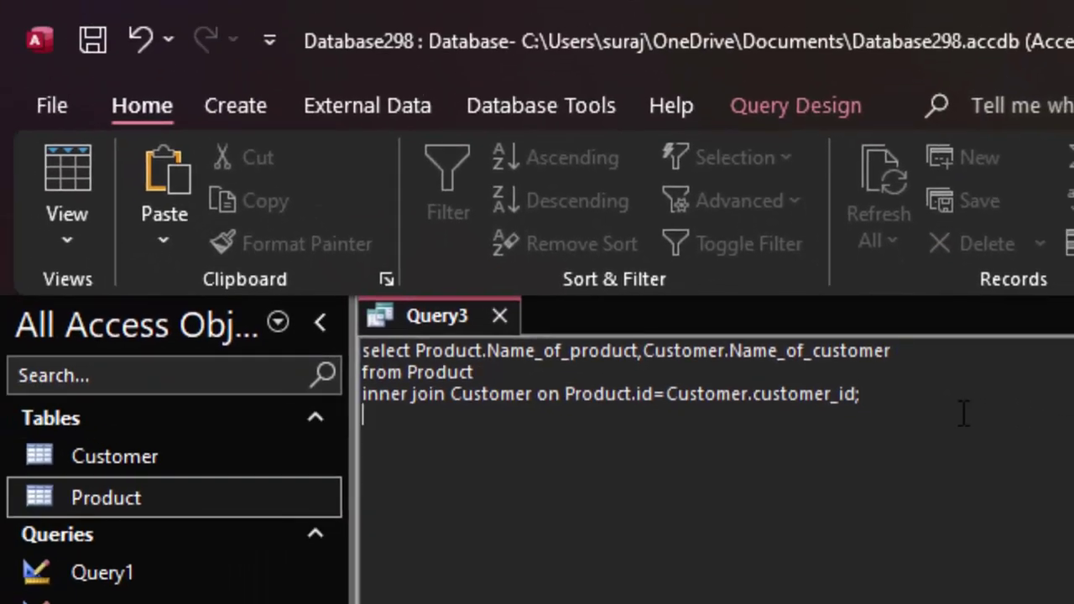
{"action": "left_click_drag", "start_coordinate": [861, 394], "coordinate": [281, 328]}
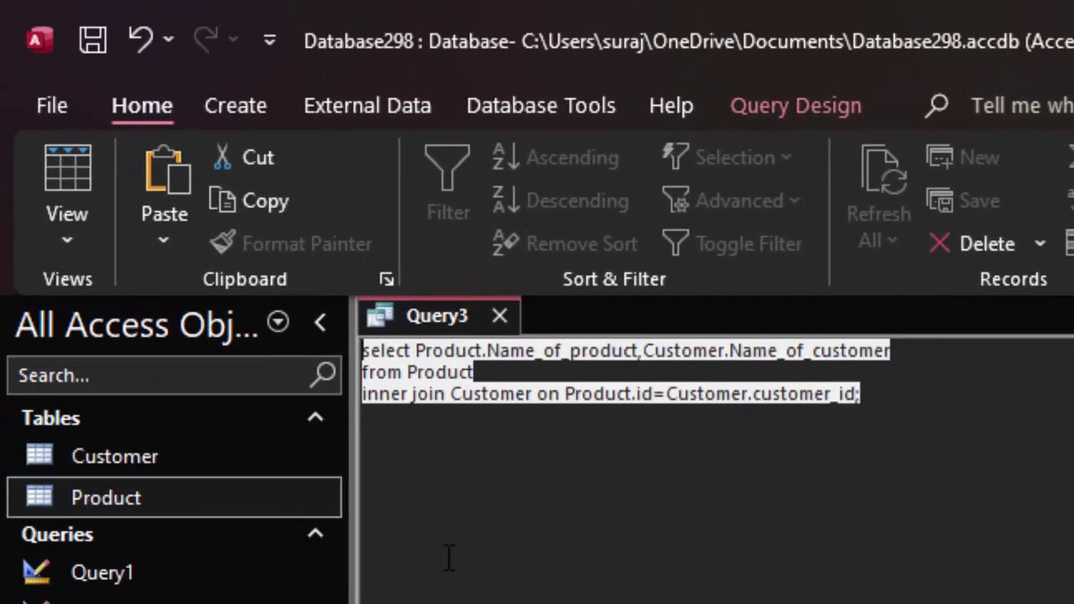
{"action": "left_click", "coordinate": [766, 102]}
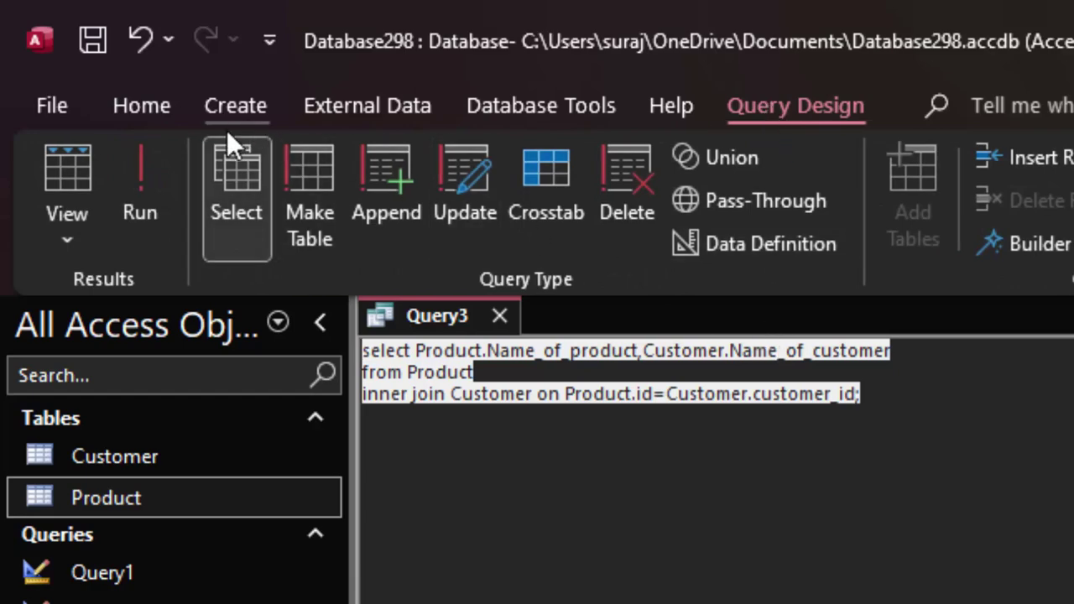
- Run Query3 and widen the Name_of_product column in the results
{"action": "left_click", "coordinate": [125, 196]}
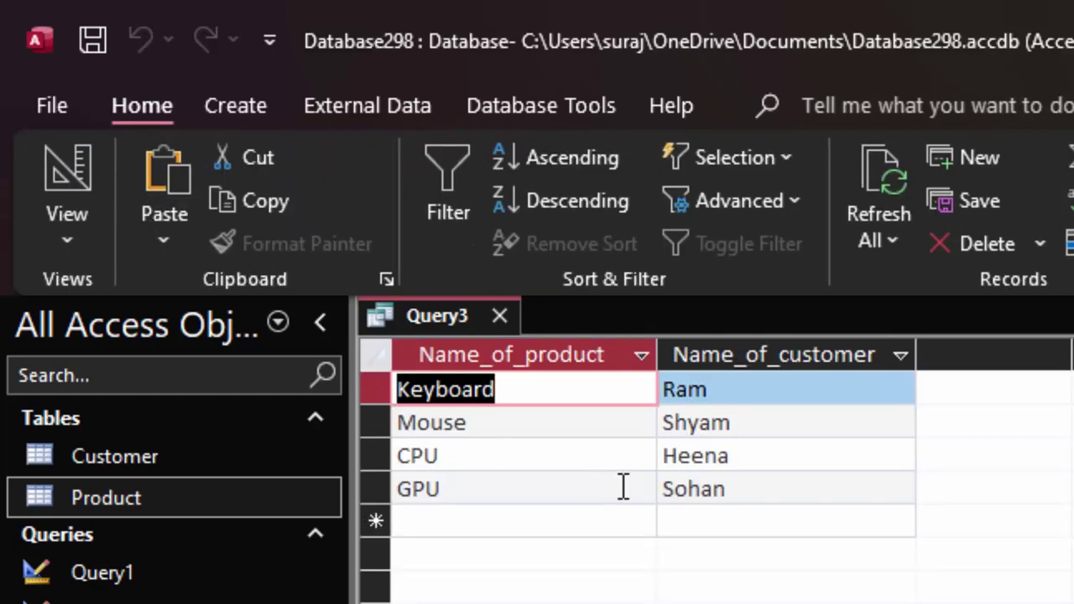
{"action": "left_click_drag", "start_coordinate": [657, 355], "coordinate": [684, 354]}
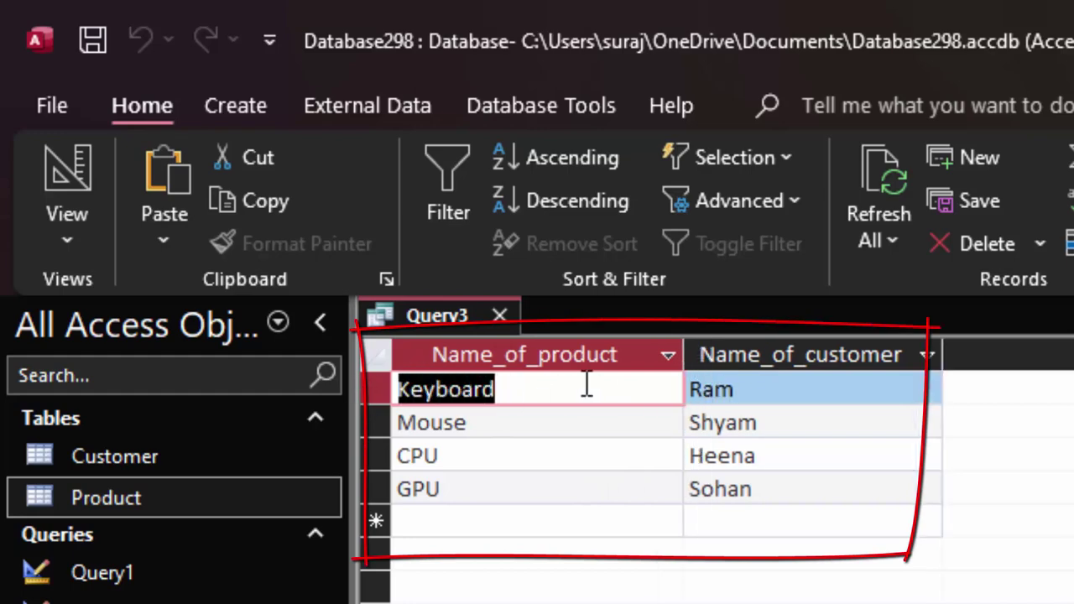
{"action": "left_click", "coordinate": [689, 387]}
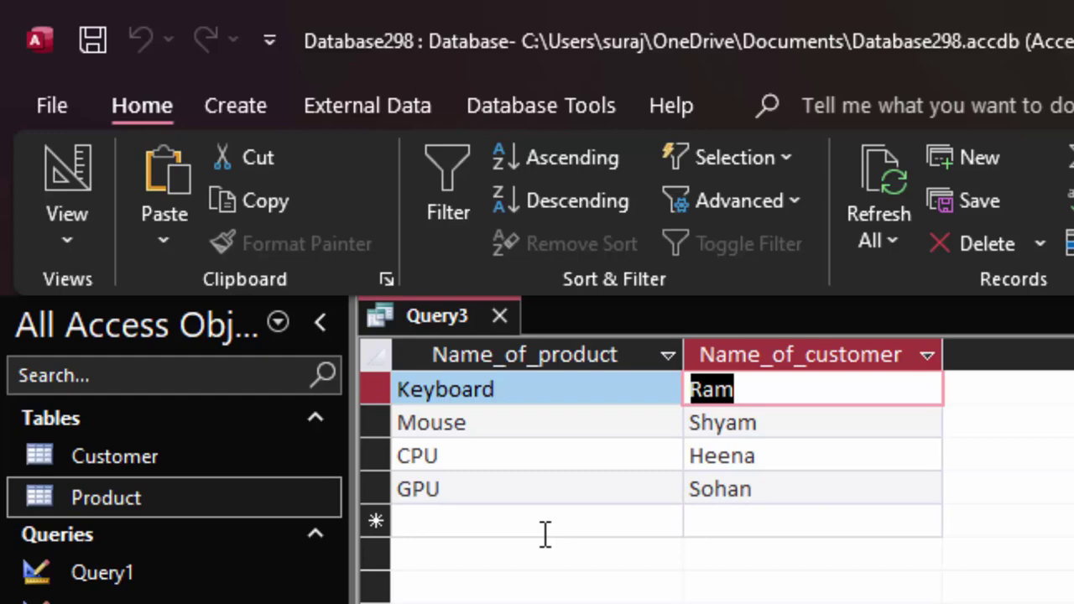
- Review the four joined rows, checking Keyboard, Mouse, CPU and GPU against their customer names
{"action": "left_click_drag", "start_coordinate": [760, 489], "coordinate": [615, 483]}
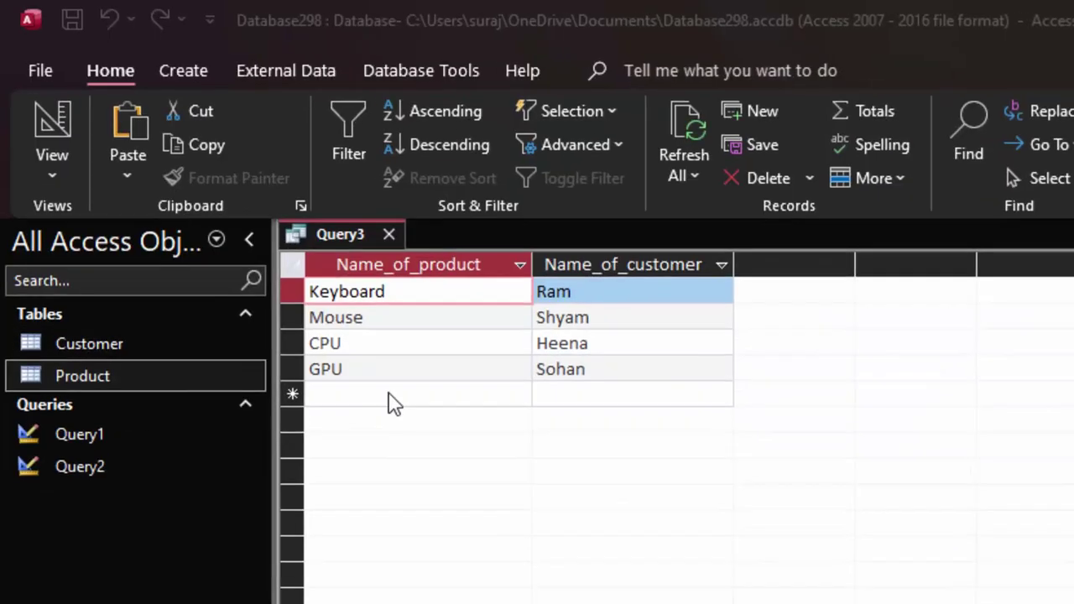
{"action": "left_click", "coordinate": [476, 410]}
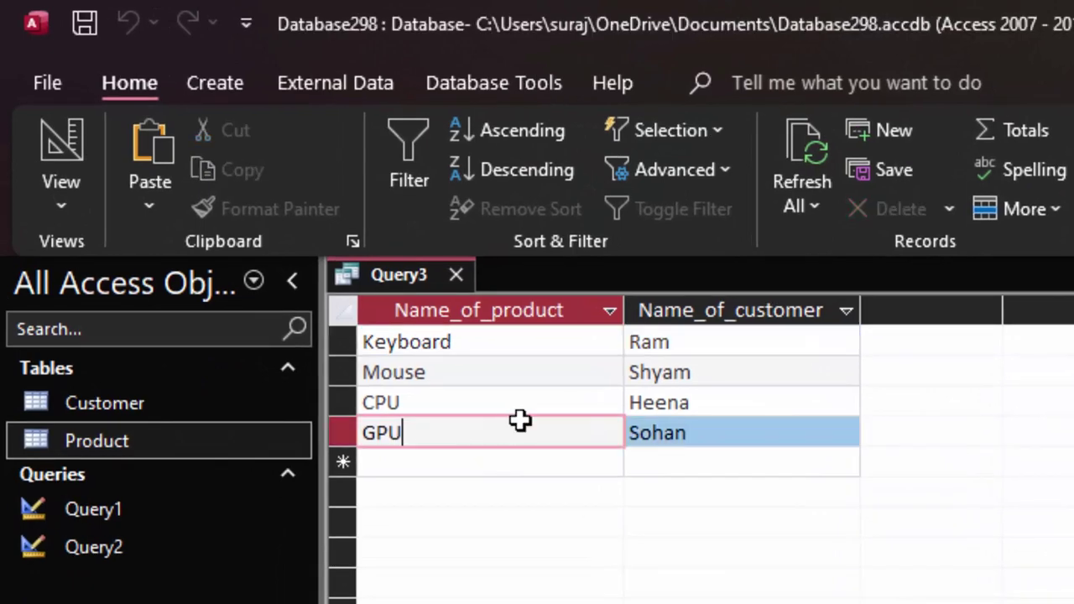
{"action": "left_click", "coordinate": [702, 434]}
{"action": "left_click_drag", "start_coordinate": [703, 434], "coordinate": [628, 433]}
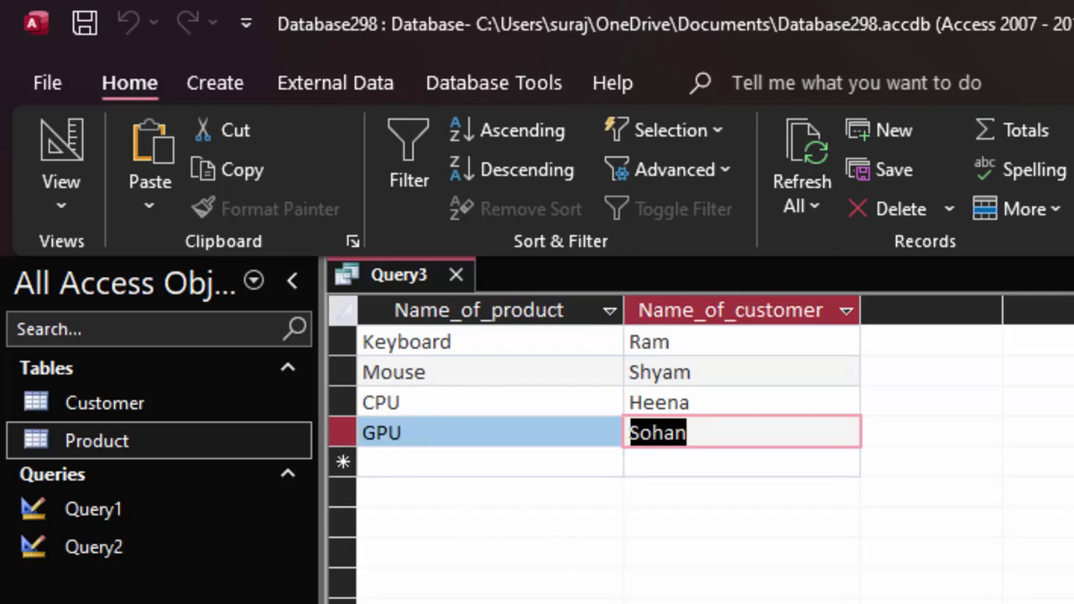
{"action": "left_click", "coordinate": [396, 438]}
{"action": "key", "text": "shift+Tab"}
{"action": "key", "text": "Up"}
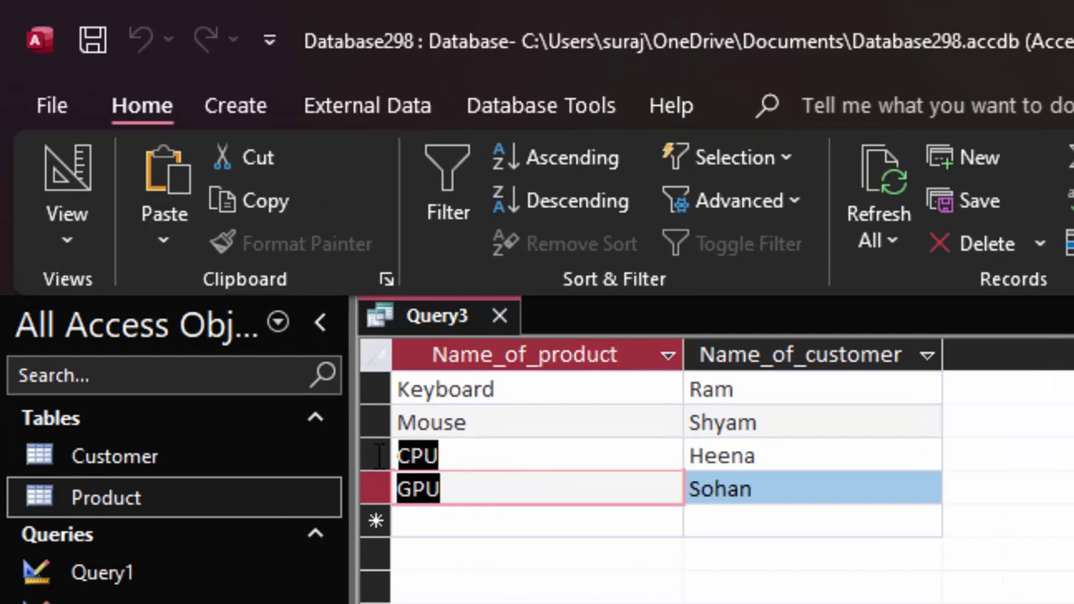
{"action": "double_click", "coordinate": [485, 422]}
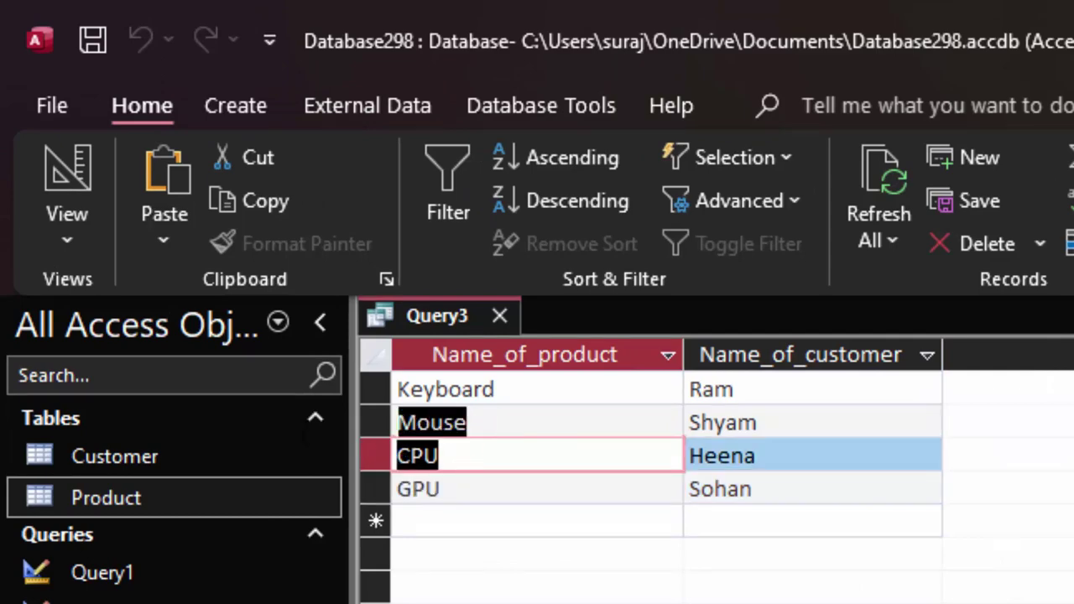
{"action": "left_click_drag", "start_coordinate": [499, 389], "coordinate": [397, 389]}
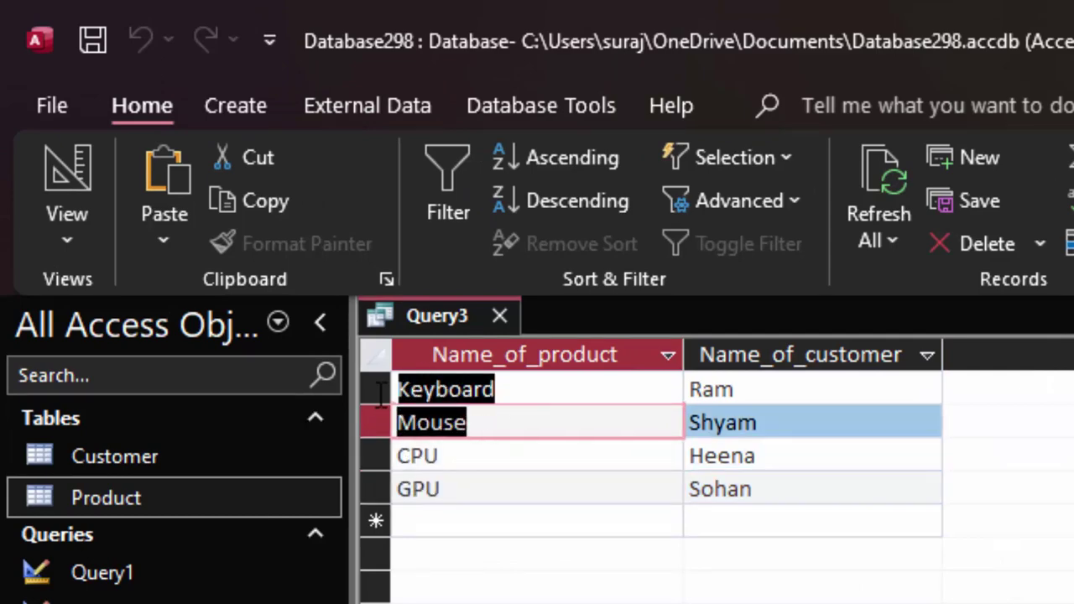